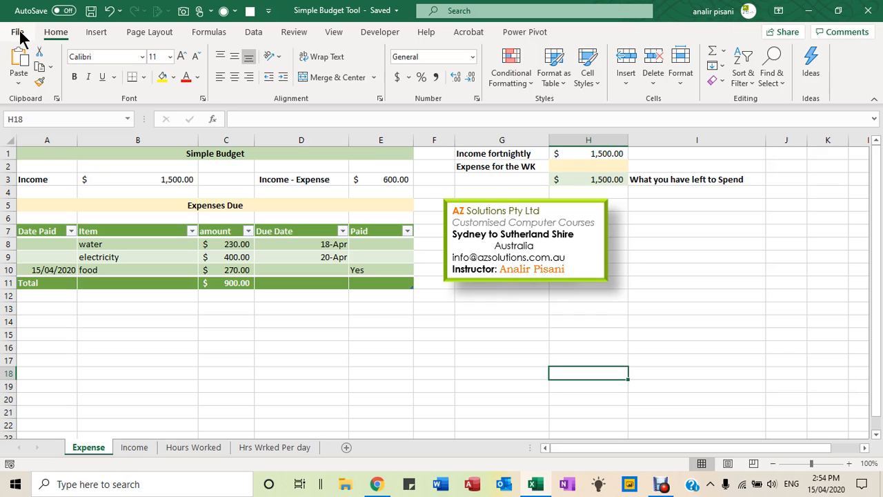
- Search the online workbook templates for "budget", browse the offered templates, and return to the Simple Budget Tool workbook
left_click(19, 33)
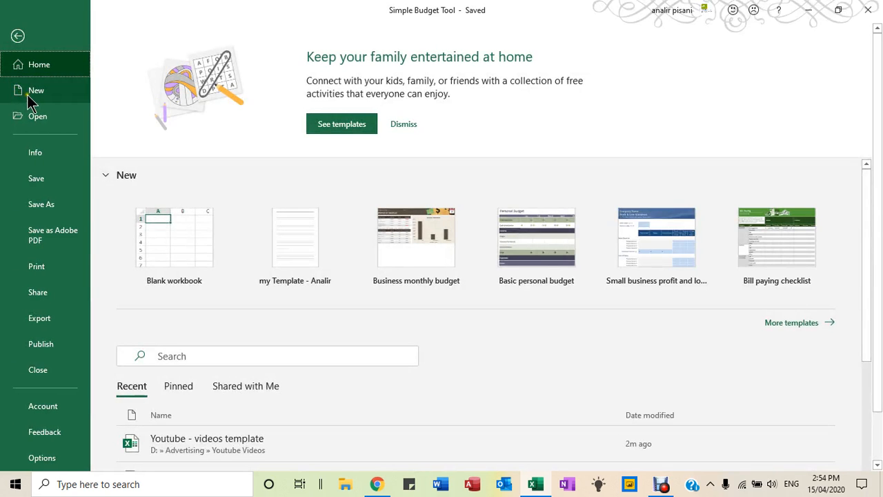
left_click(34, 93)
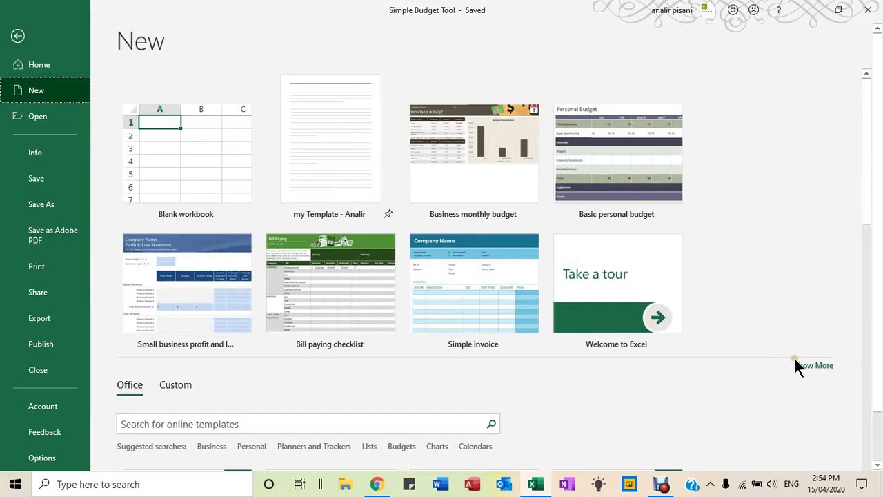
scroll(578, 387, "down", 1)
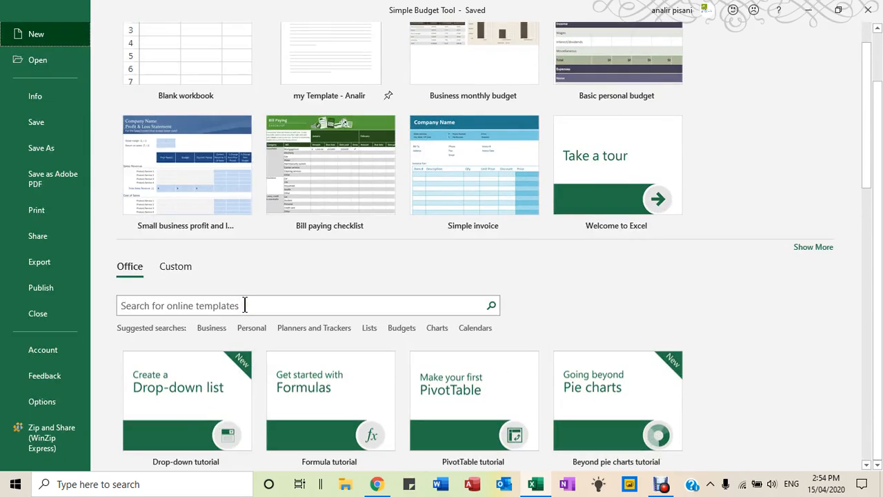
left_click(244, 305)
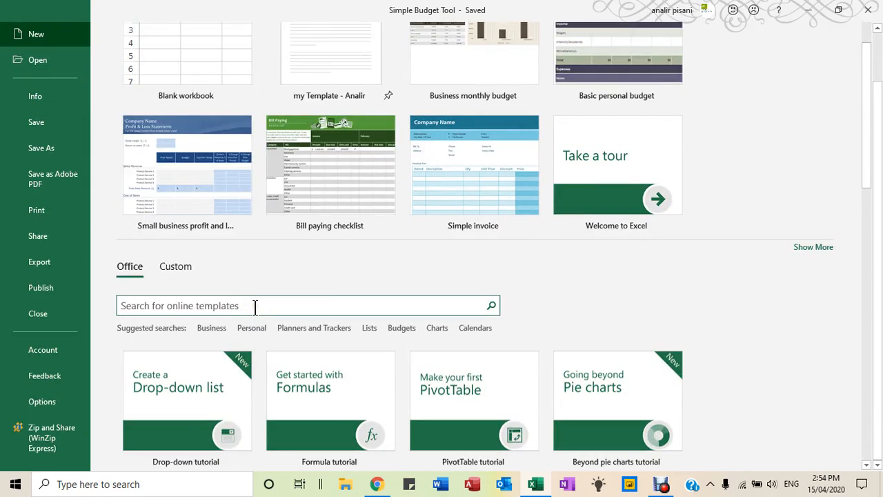
type("budget")
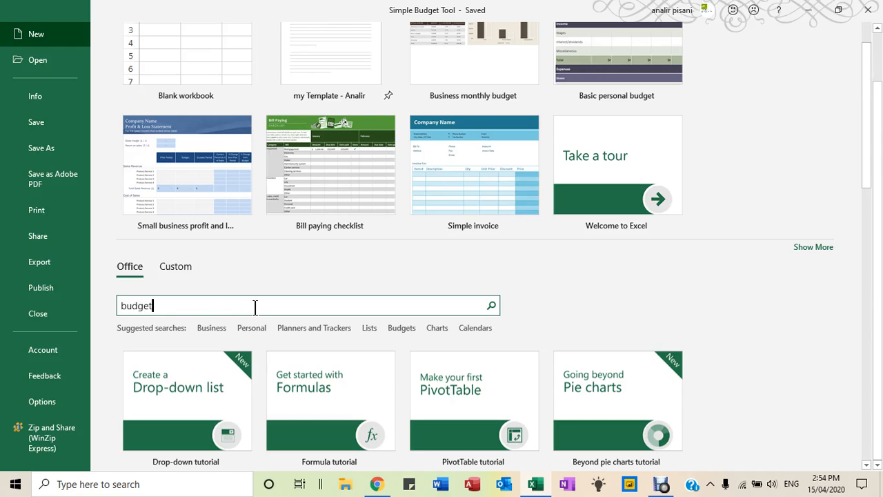
key("Return")
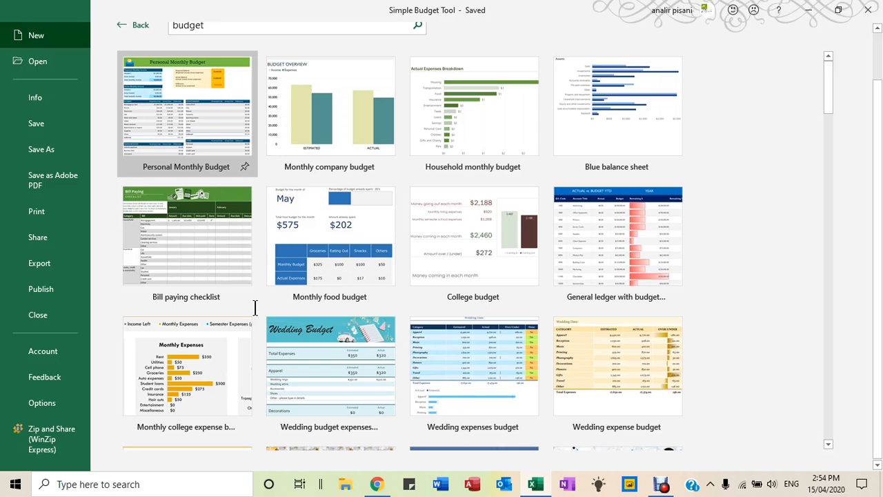
scroll(207, 172, "up", 2)
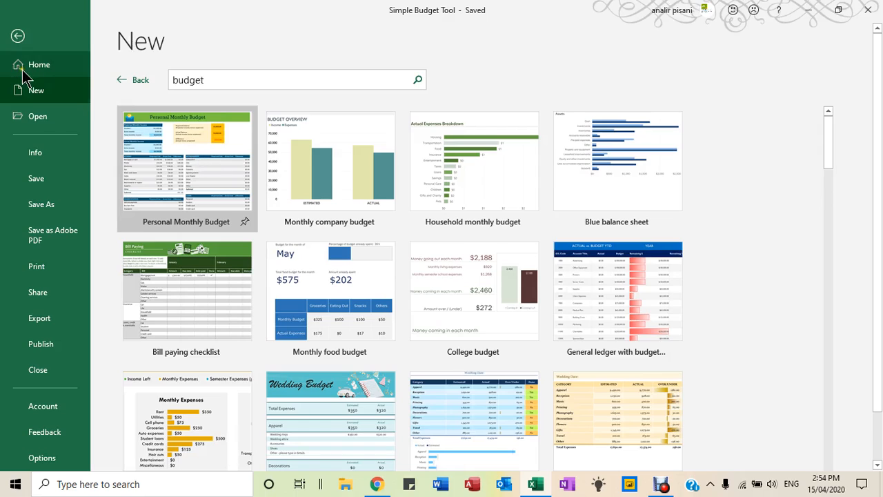
left_click(18, 36)
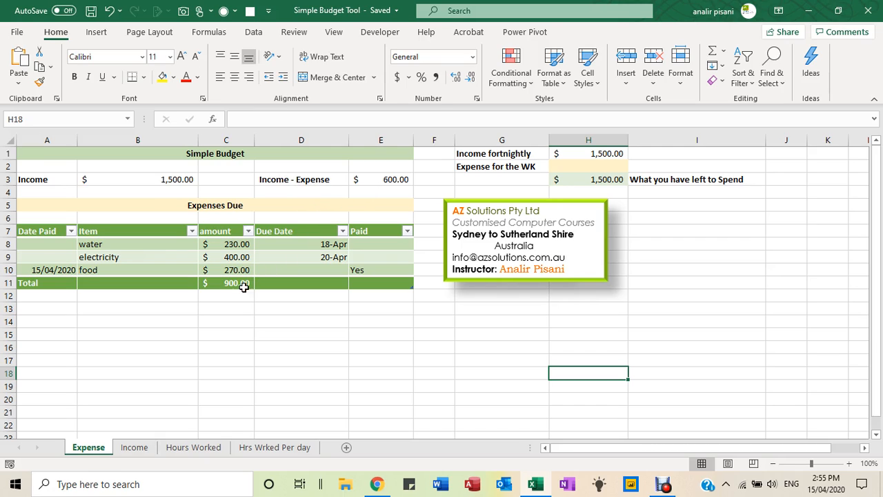
- Enter a formula in the Income - Expense cell E3 that subtracts the expenses table's amount total in C11 from the income in B3
left_click(390, 179)
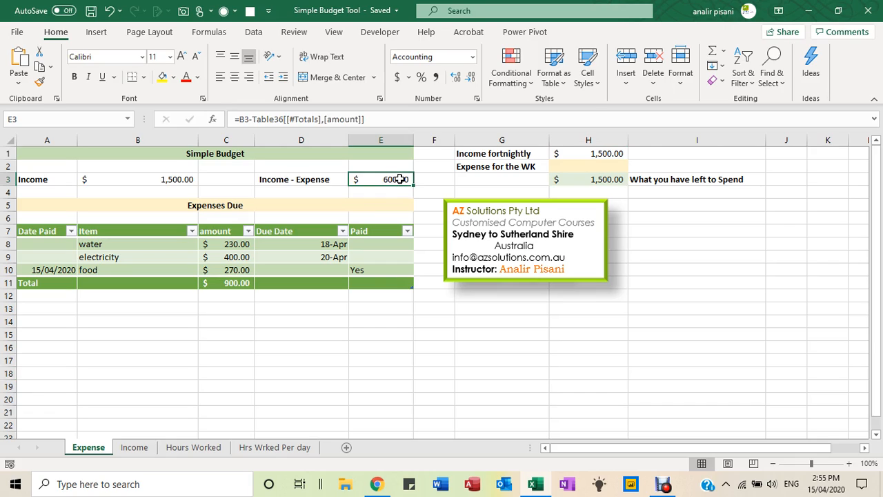
type("=")
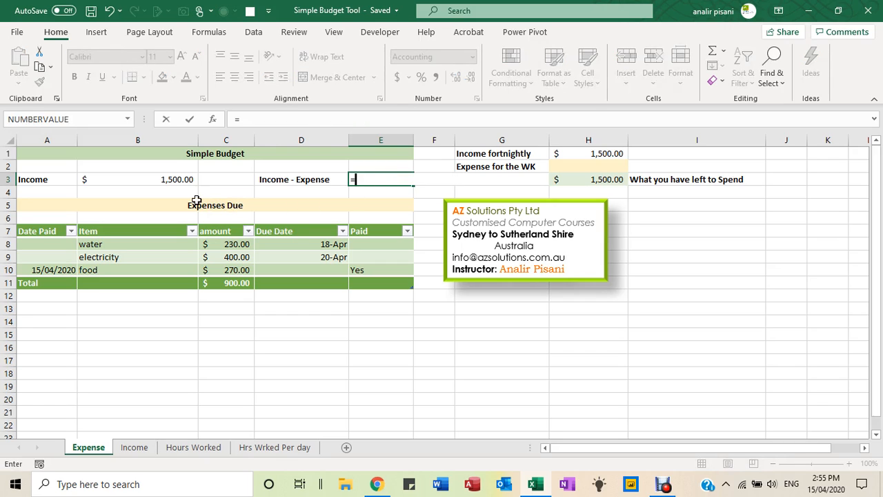
left_click(173, 178)
type("-")
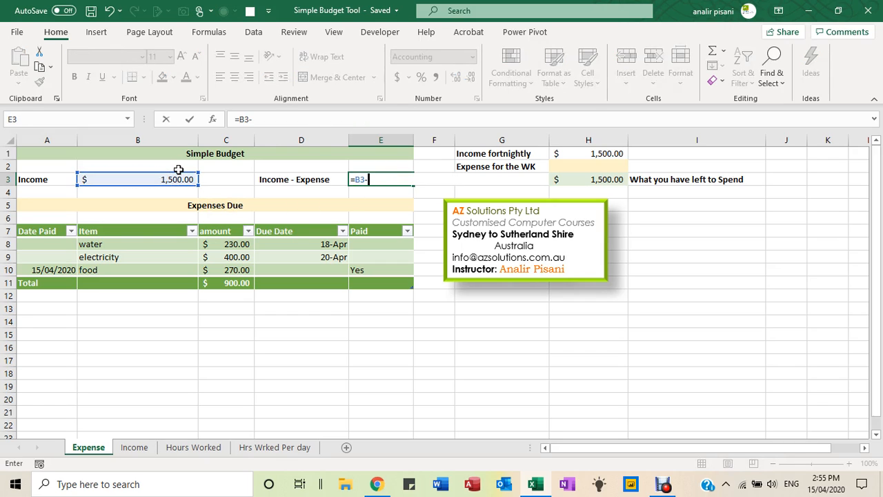
left_click(235, 283)
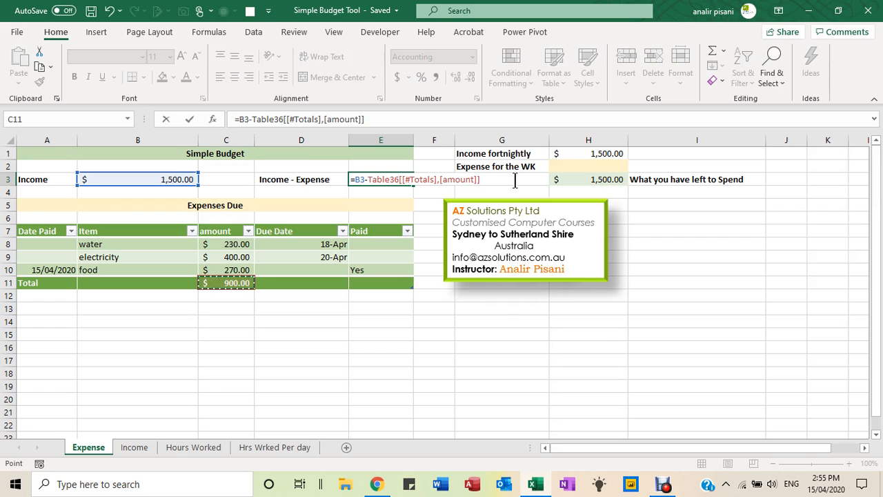
key("Return")
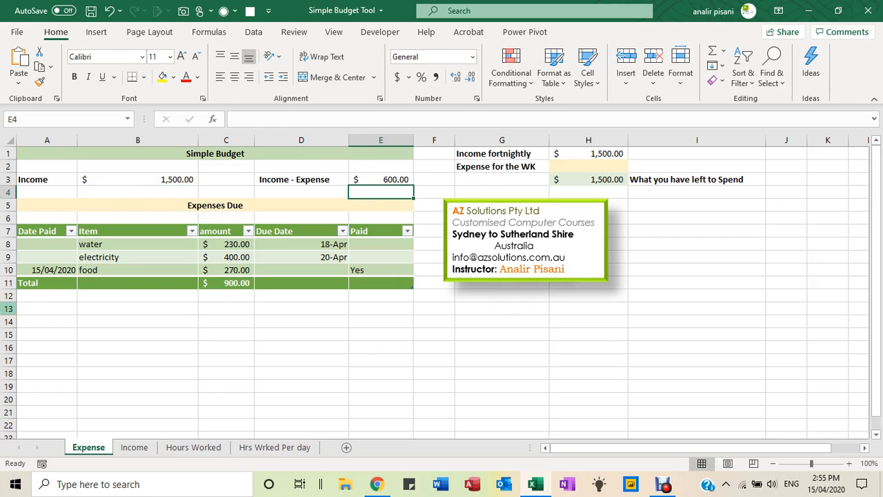
- Examine the expenses table's formatting command and the filter choices of its Date Paid column
left_click(125, 254)
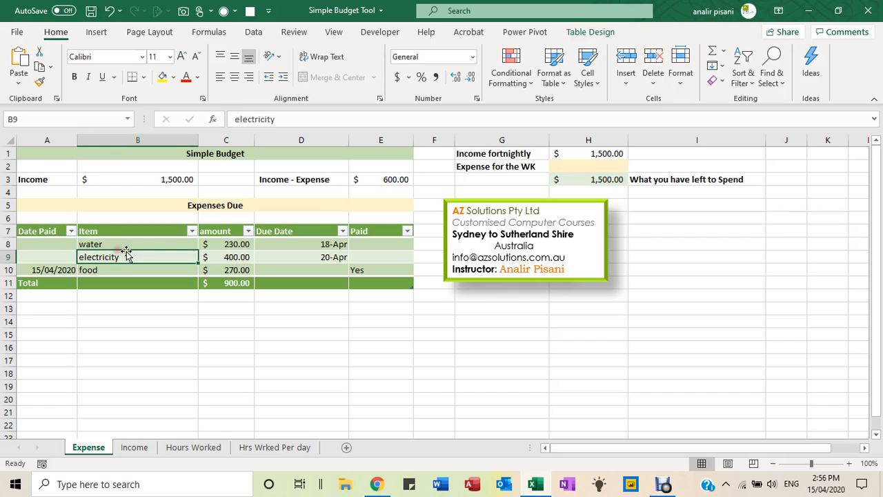
left_click(549, 80)
left_click(552, 85)
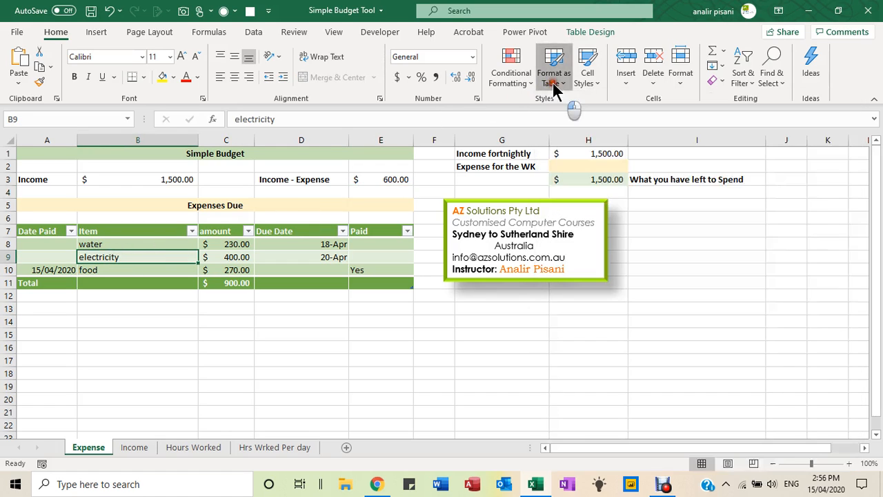
left_click(71, 231)
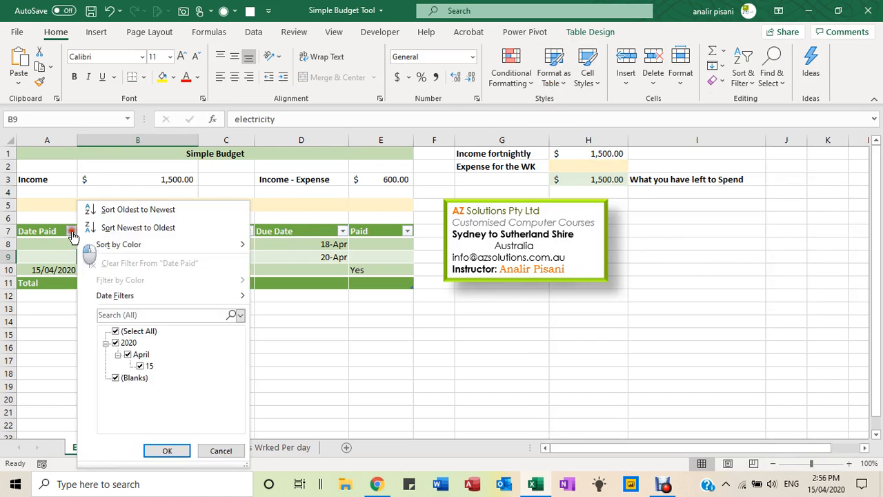
left_click(72, 233)
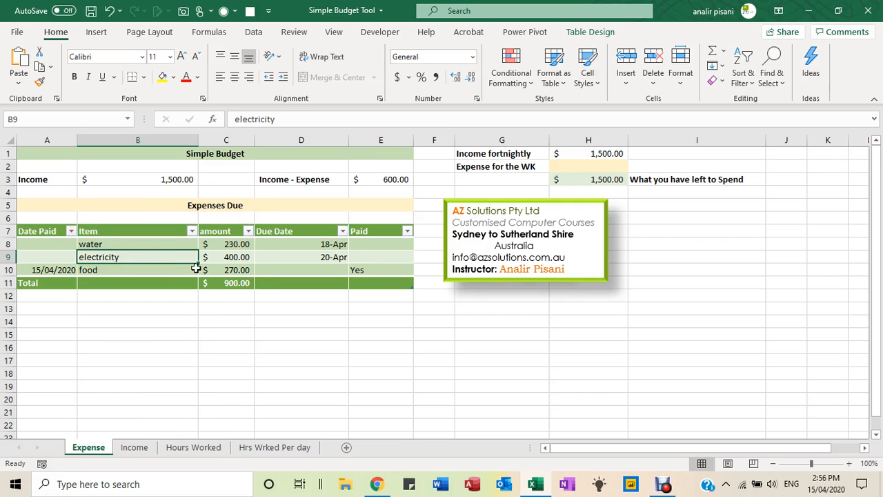
- Review the expenses table's Total Row option and set the amount column's total in C11 to Sum
left_click(242, 279)
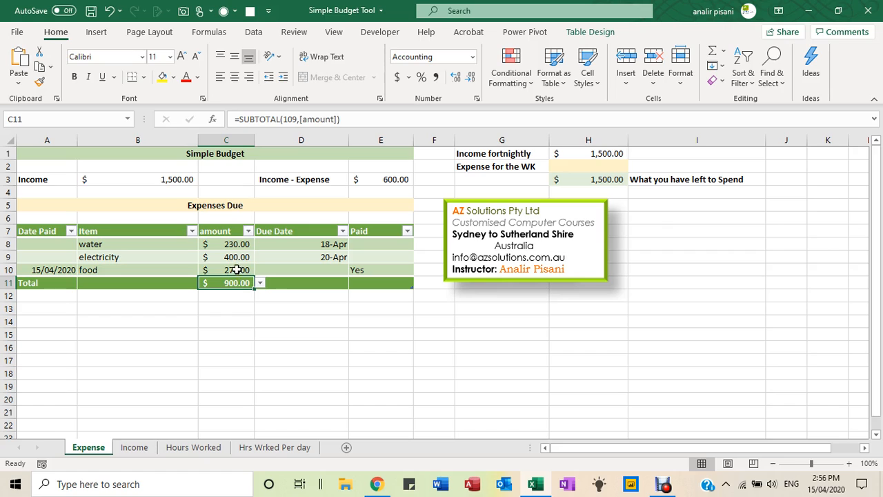
left_click(235, 259)
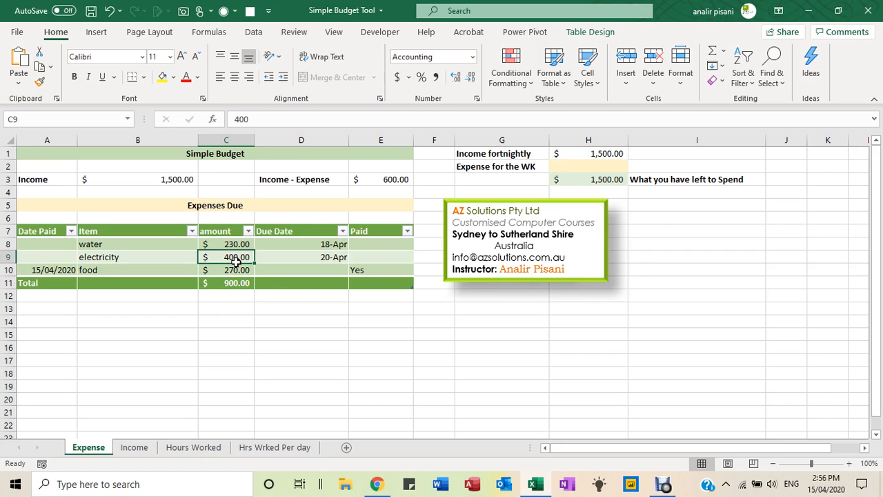
left_click(582, 33)
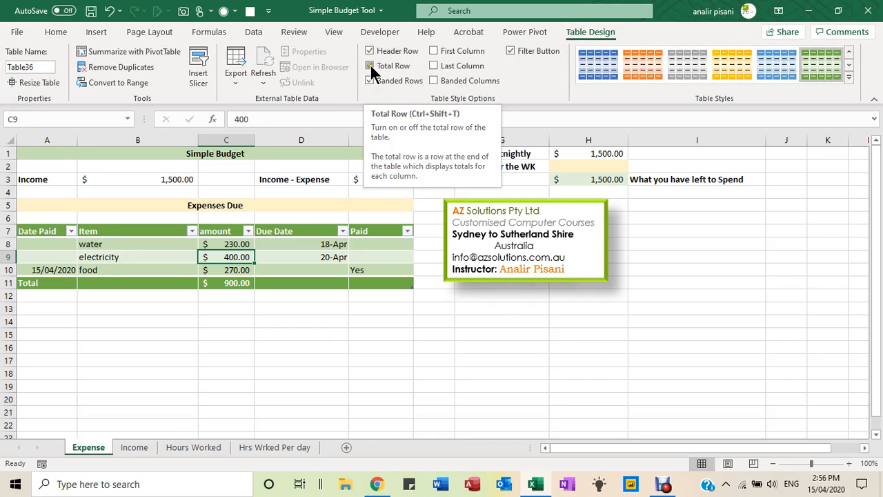
left_click(228, 285)
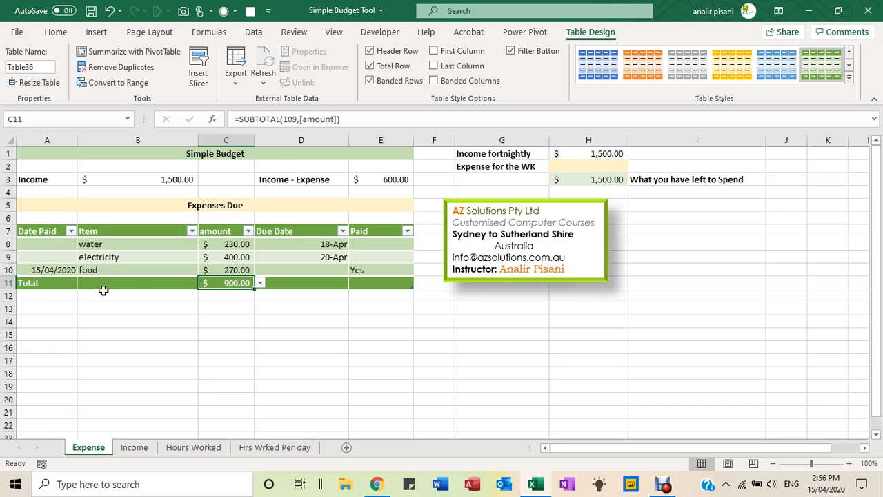
left_click(260, 283)
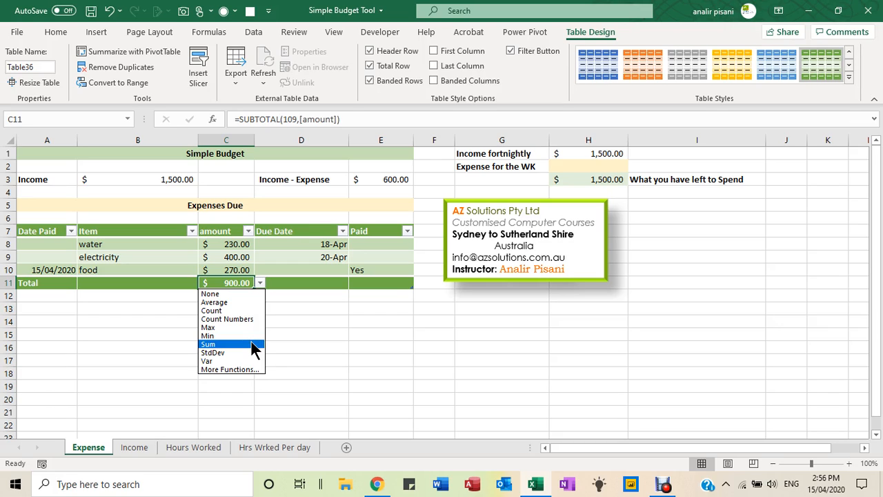
left_click(251, 344)
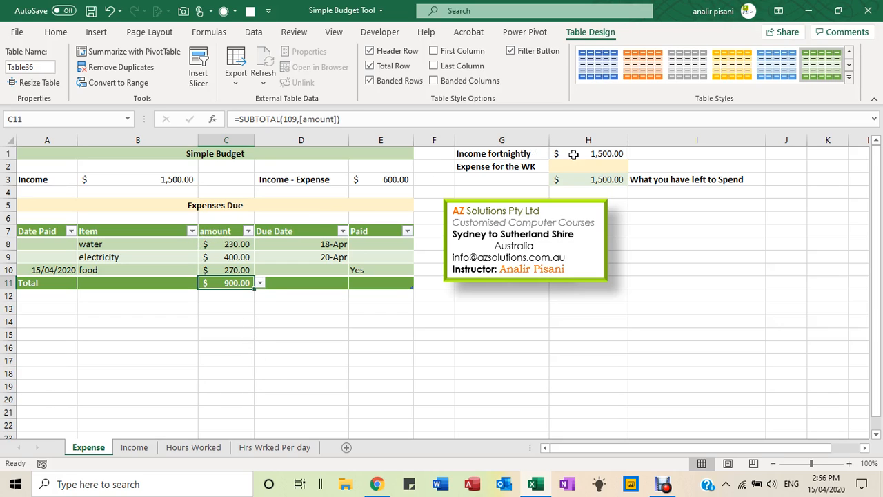
- Check the combined unpaid water and electricity amounts and enter 630 as the Expense for the WK in H2
left_click(603, 153)
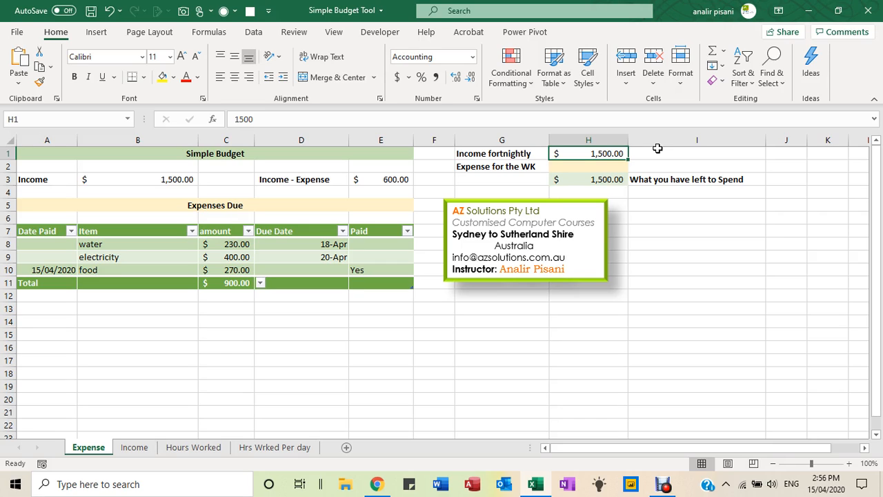
left_click(602, 166)
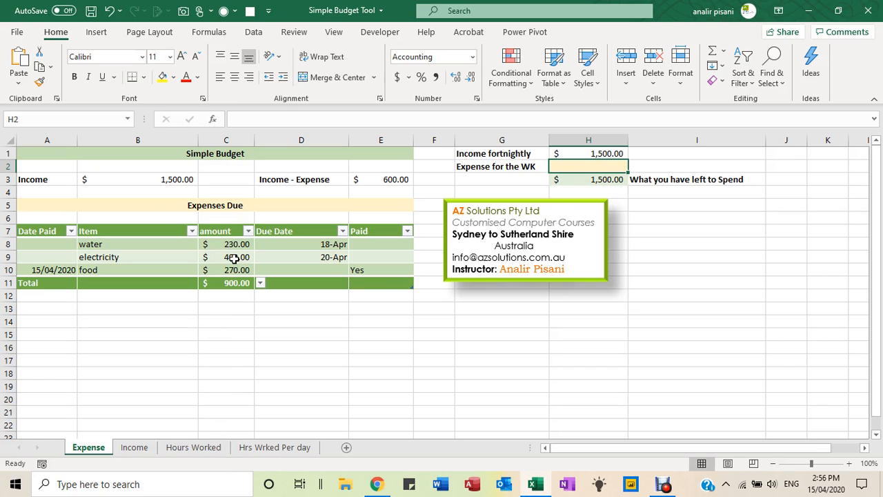
left_click(378, 270)
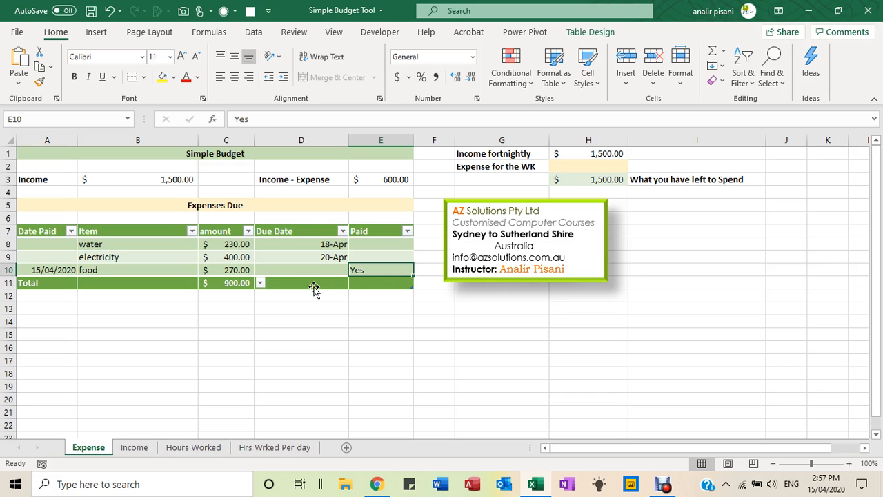
left_click_drag(230, 244, 228, 256)
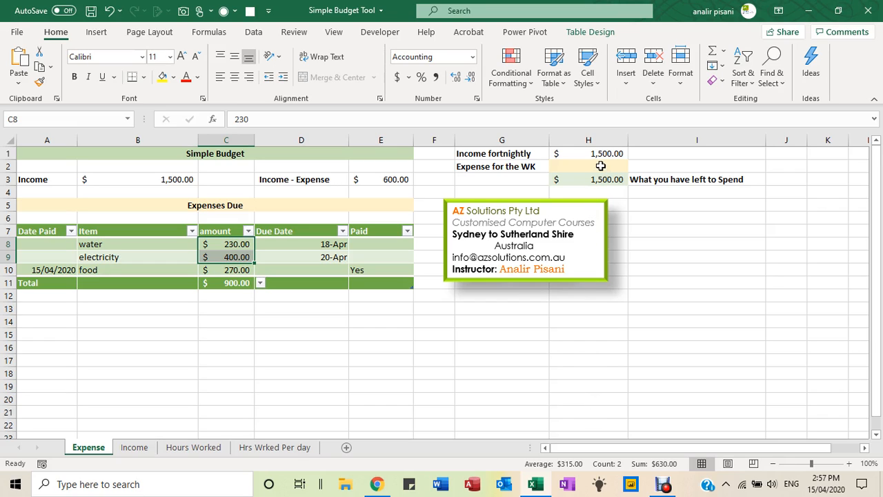
left_click(599, 167)
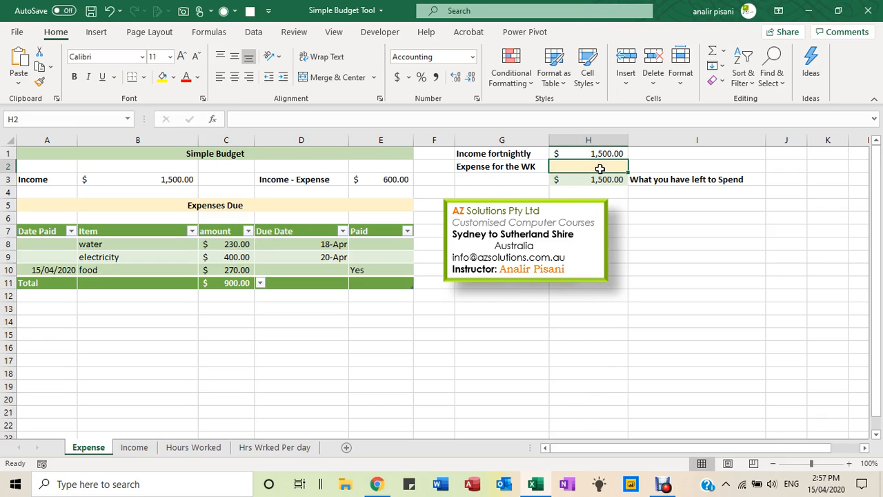
type("630")
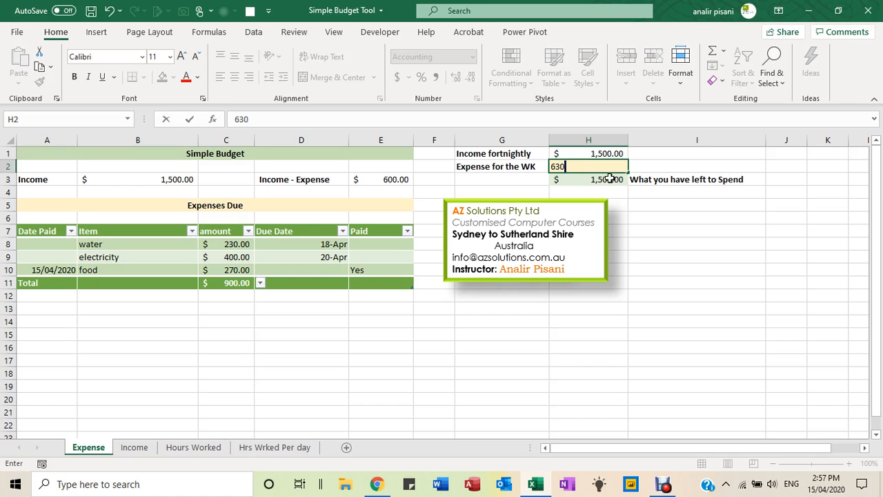
left_click(666, 229)
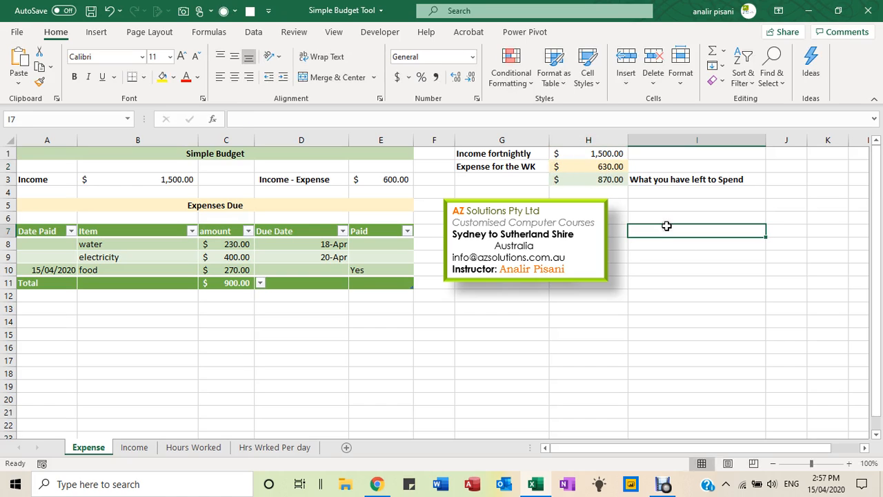
- Inspect the formulas behind the amount left to spend in H3 and the Income value in B3
left_click(604, 180)
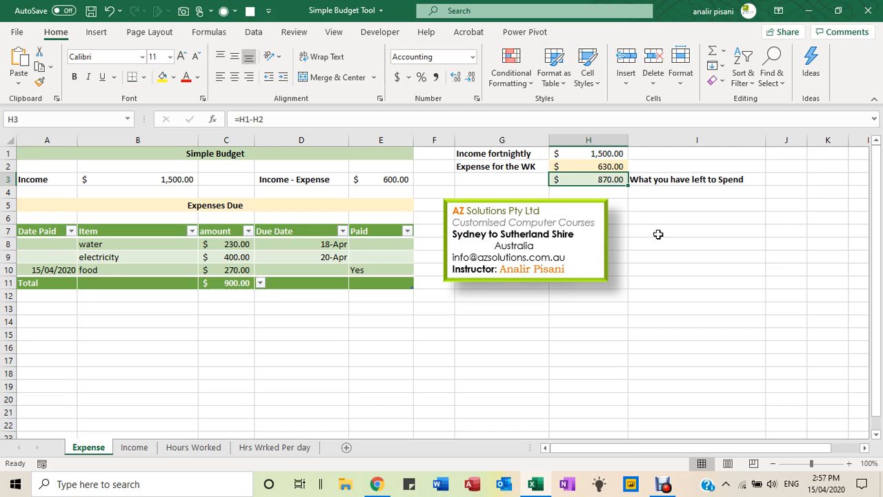
left_click(612, 181)
double_click(612, 181)
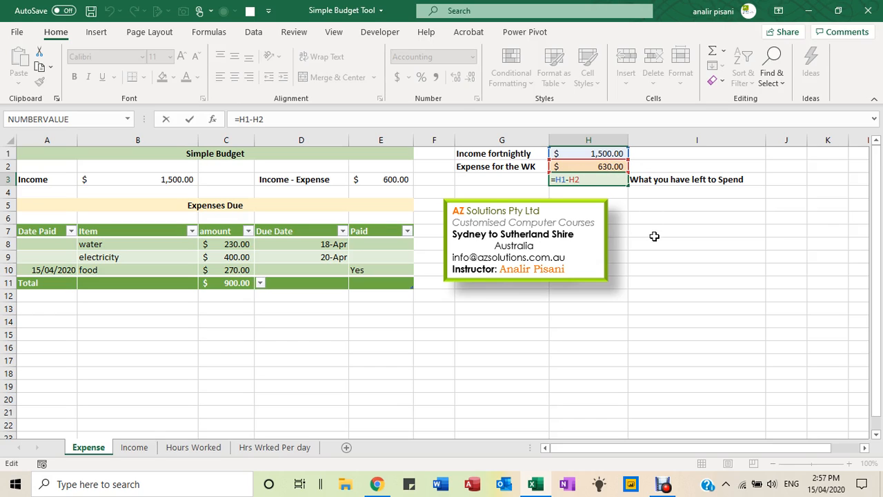
key("Return")
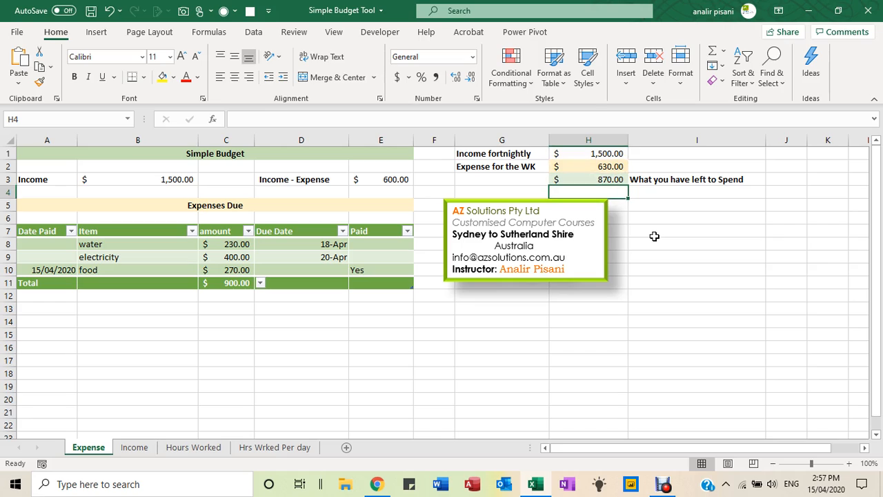
left_click(610, 181)
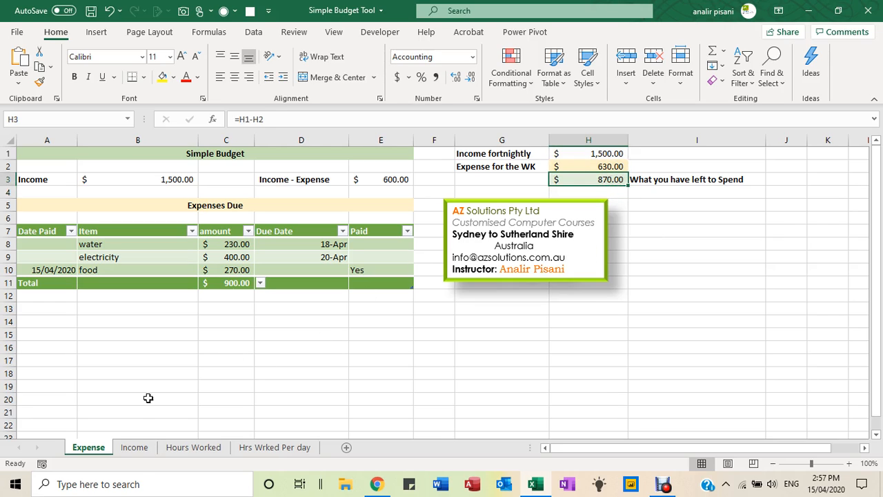
left_click(171, 179)
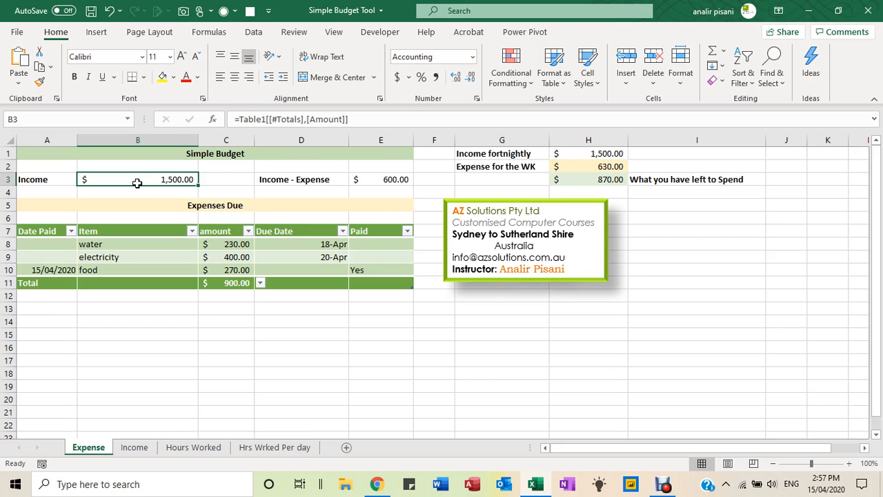
- Examine the Income sheet's name, dates, amounts and Total row
left_click(136, 445)
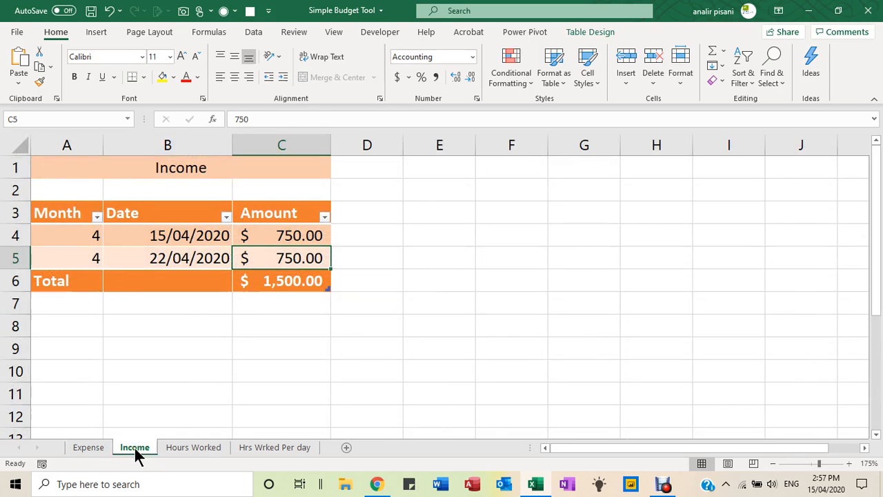
double_click(135, 448)
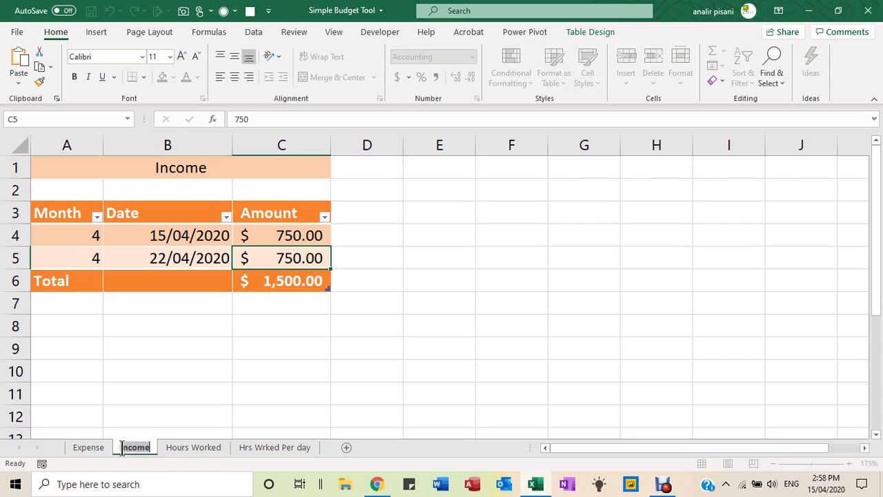
left_click(140, 247)
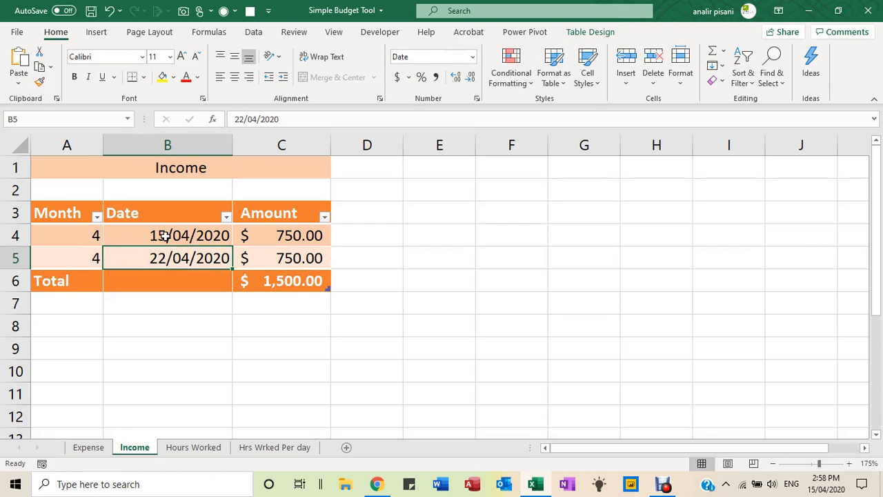
left_click(165, 235)
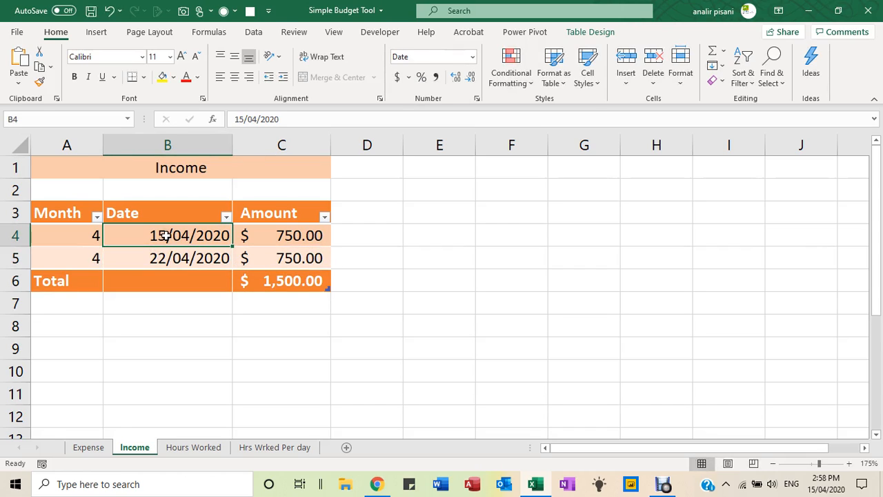
left_click(259, 236)
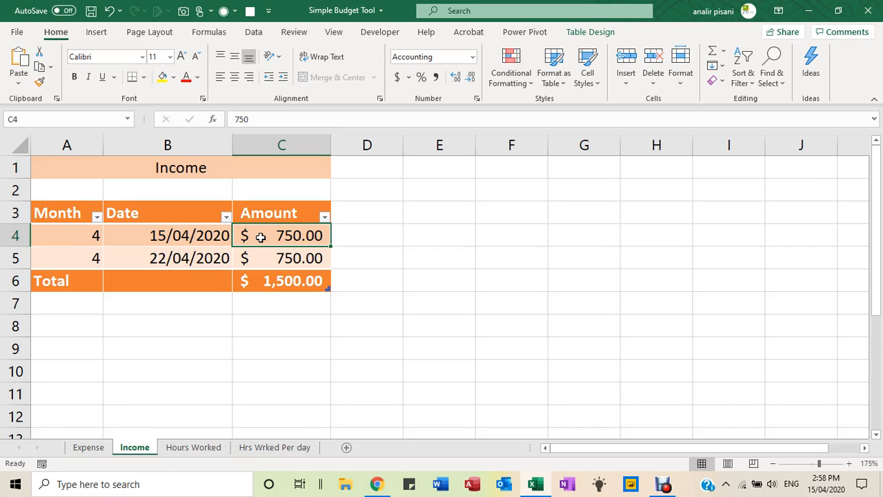
left_click(279, 260)
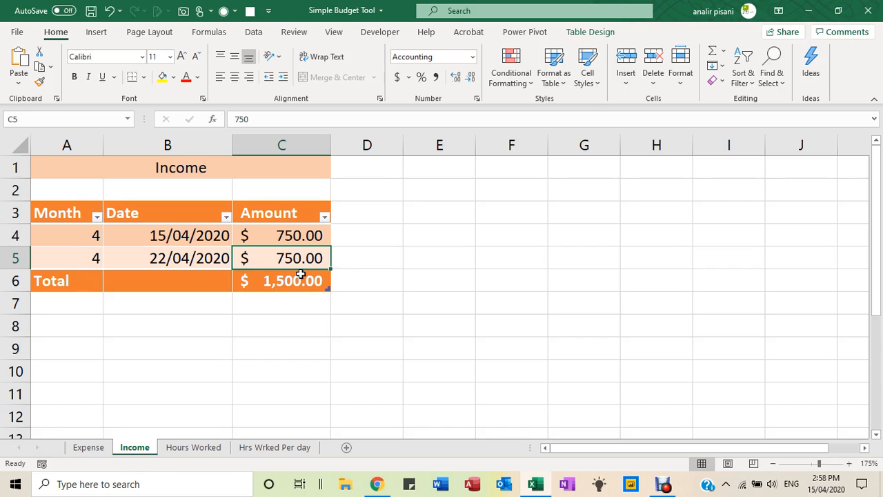
left_click(15, 280)
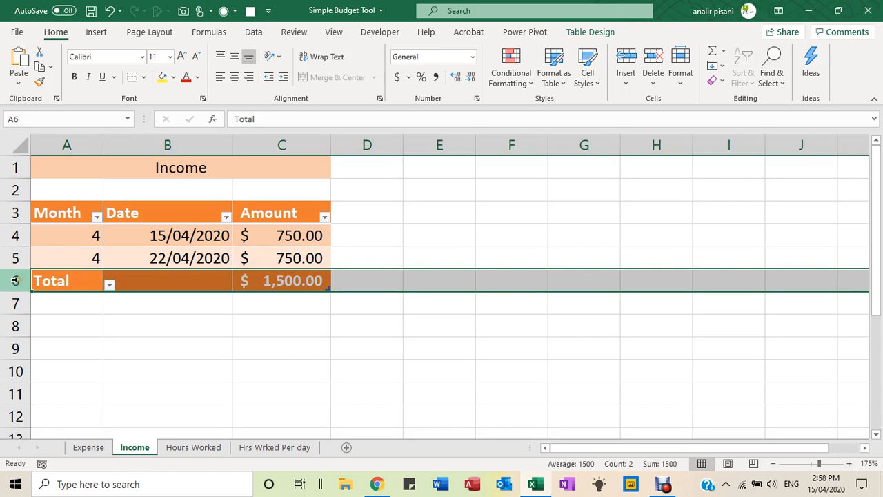
- Add a new row at the end of the Income table with today's date, 15/04/2020, and an Amount of 750
left_click(293, 257)
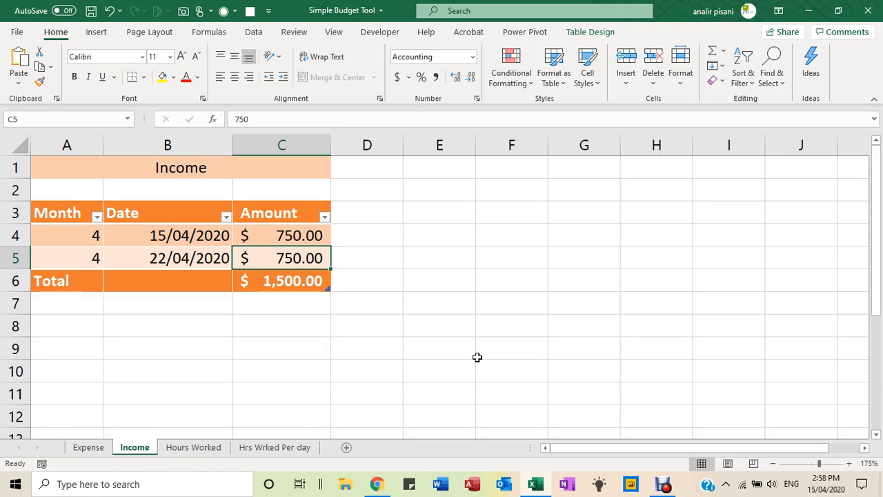
key("Tab")
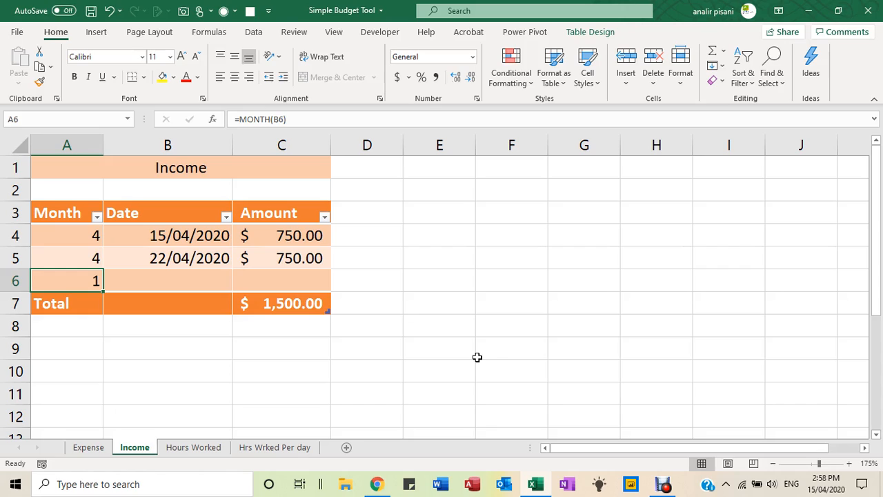
key("Tab")
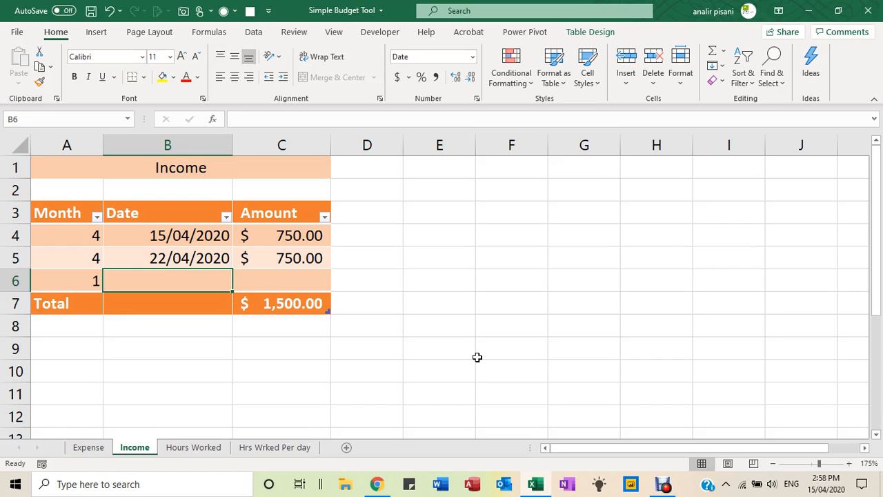
key("ctrl+semicolon")
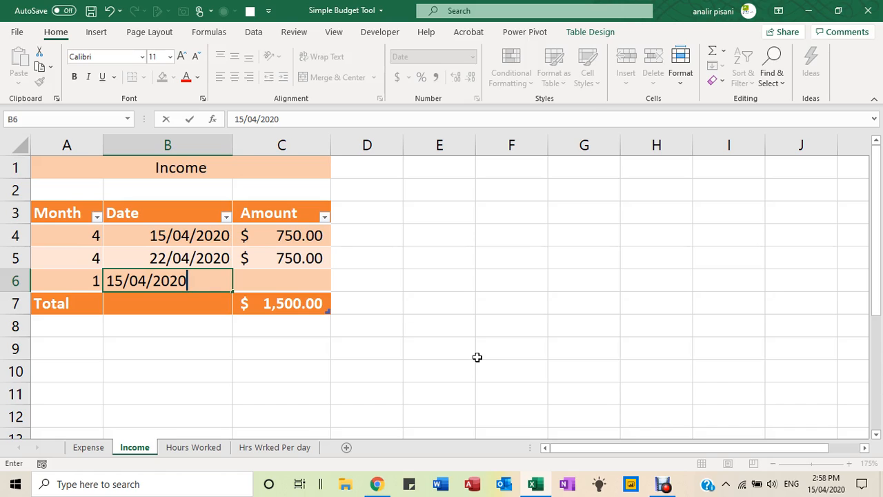
key("Tab")
type("750")
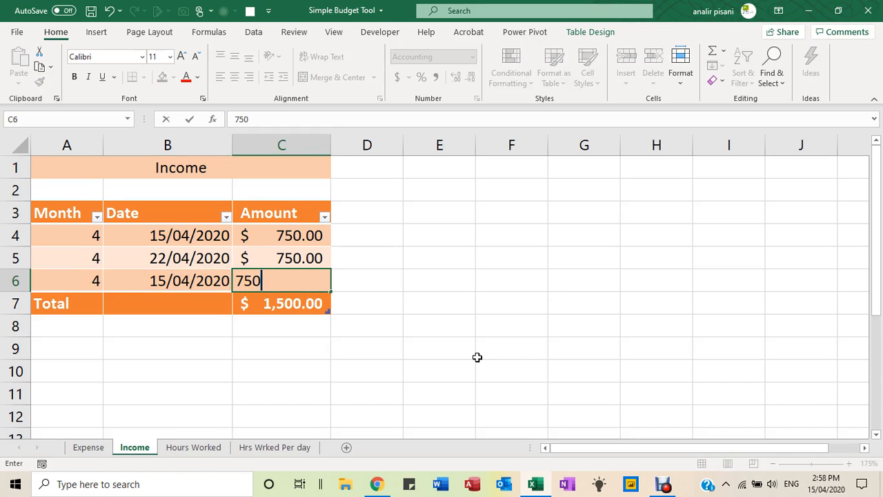
key("Return")
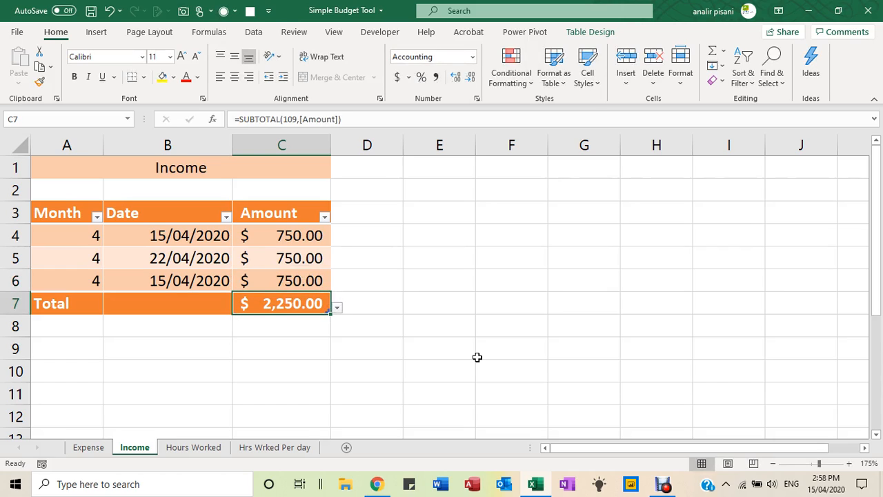
- Look at the available table styles and delete the newly added row 6 from the Income sheet
left_click(297, 279)
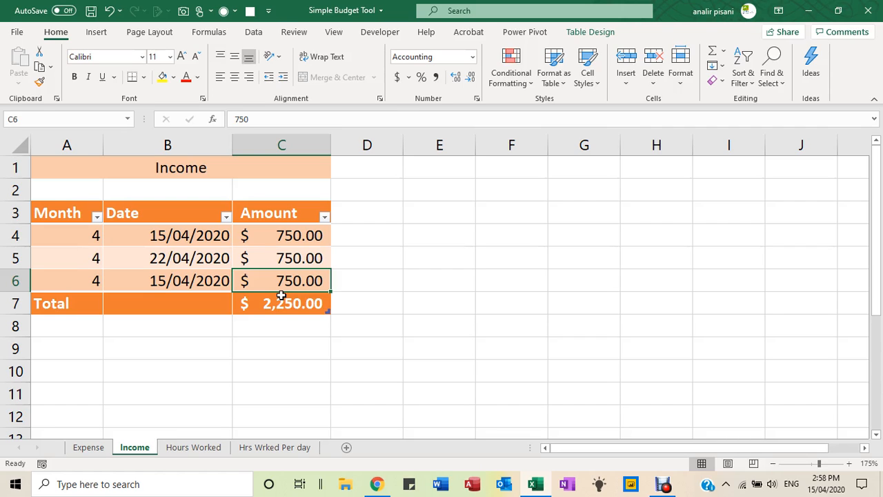
left_click(560, 77)
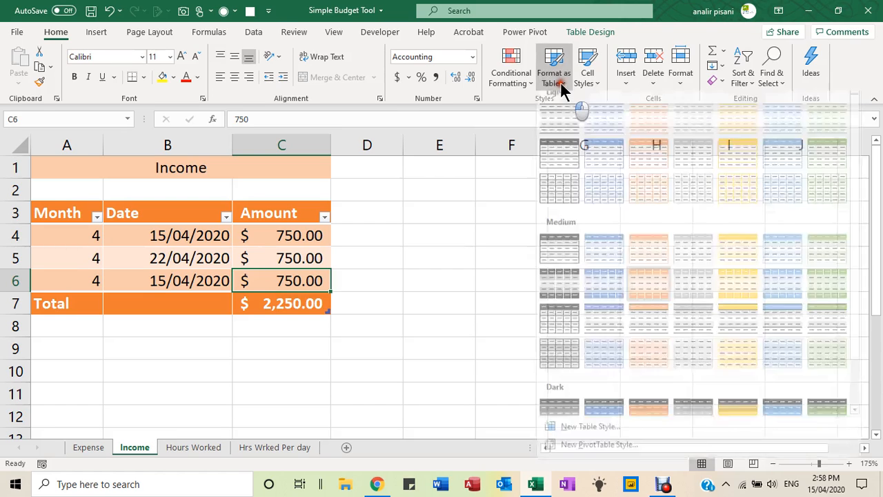
left_click(555, 82)
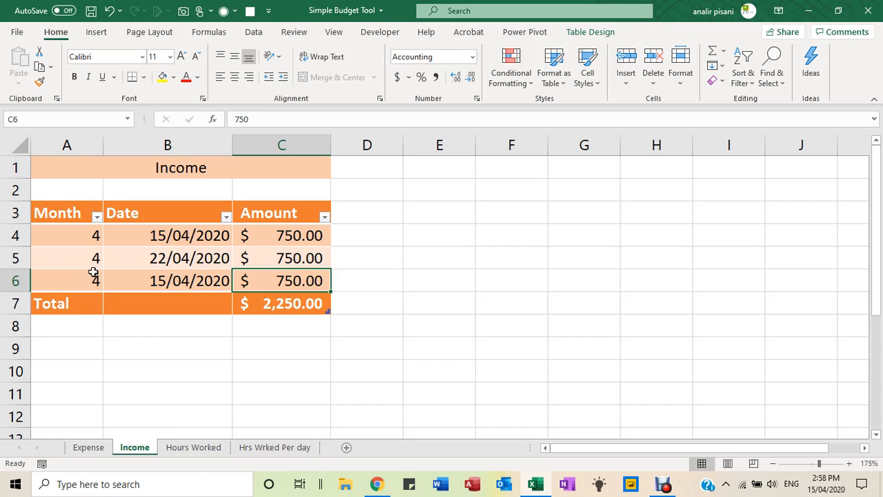
right_click(15, 280)
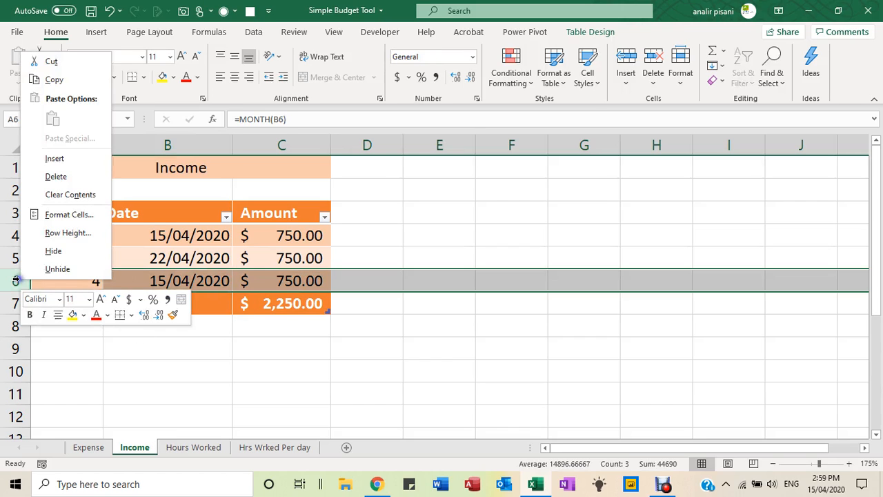
left_click(78, 177)
- Inspect the MONTH formula in A4 and its reference to the date cell
left_click(72, 236)
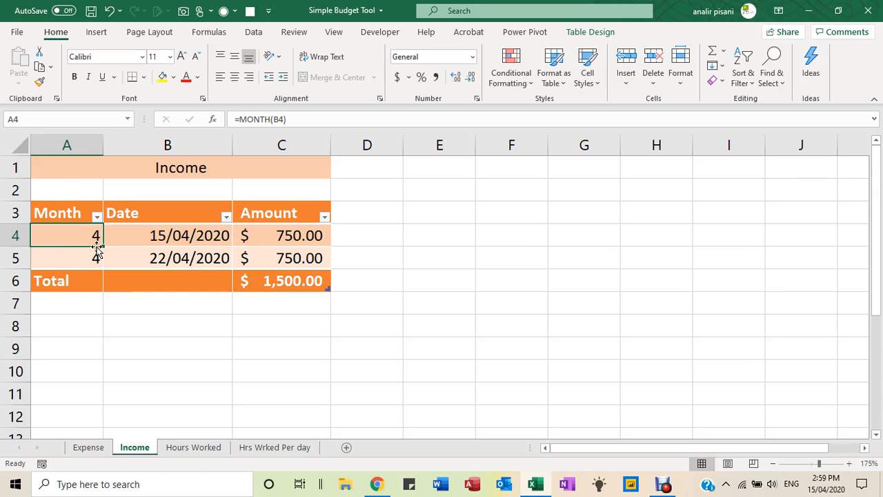
double_click(83, 236)
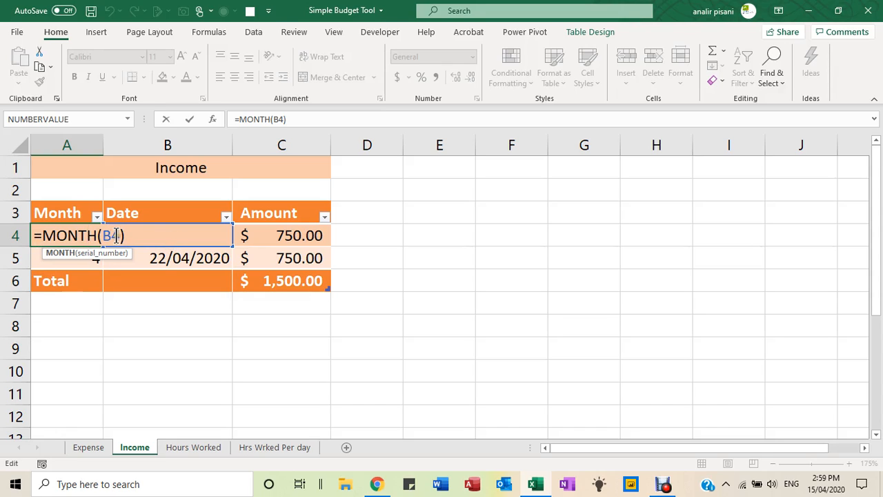
double_click(112, 235)
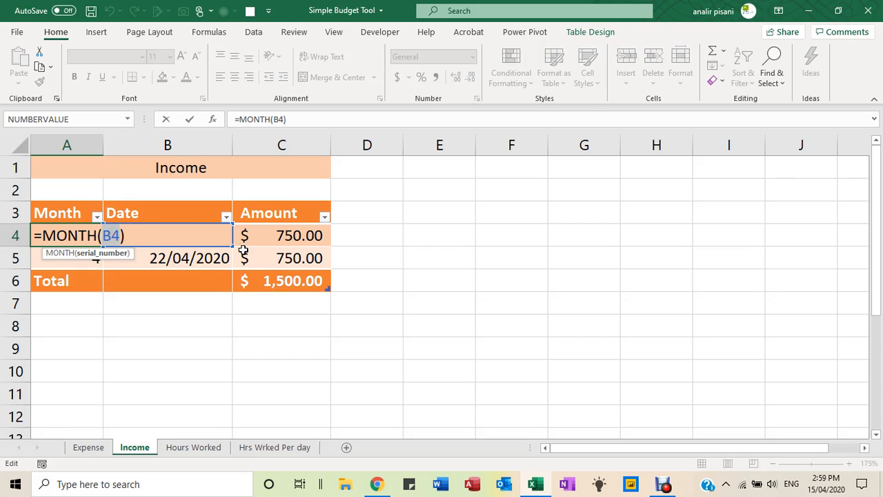
key("Return")
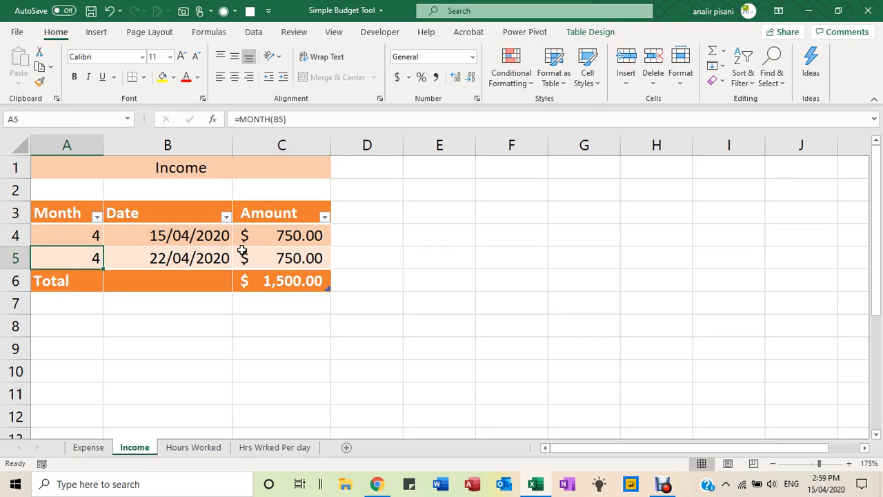
- Try the custom number format mmm on the Month values in A4:A5, and undo it
left_click_drag(72, 239, 76, 257)
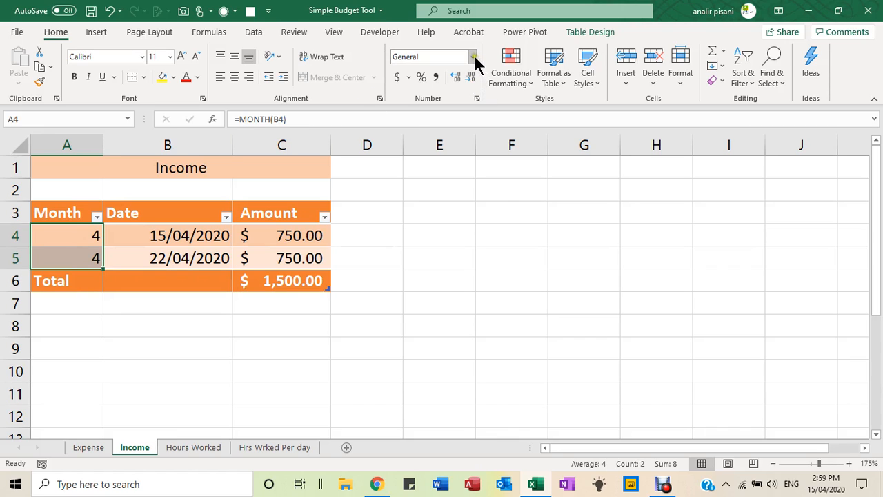
left_click(477, 98)
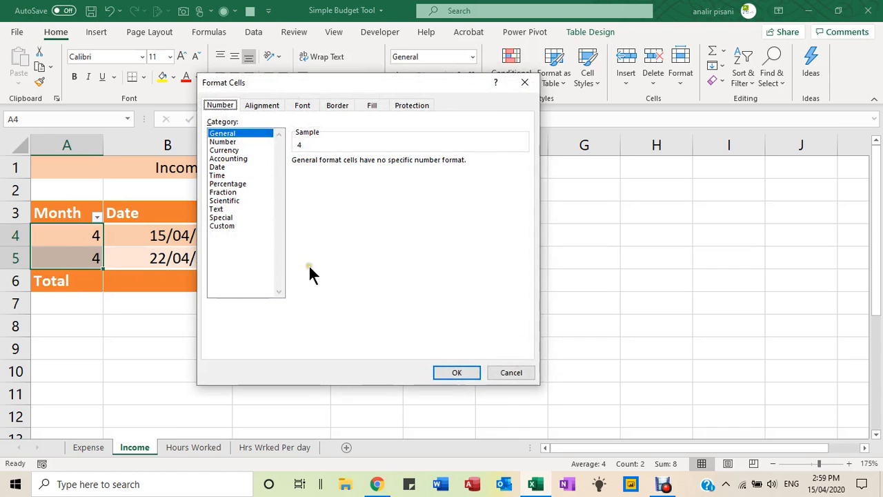
left_click(228, 225)
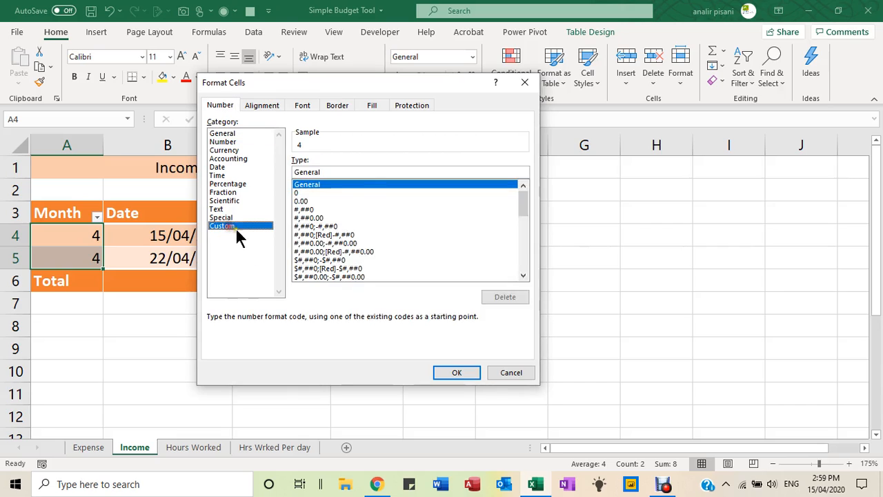
double_click(355, 171)
type("m")
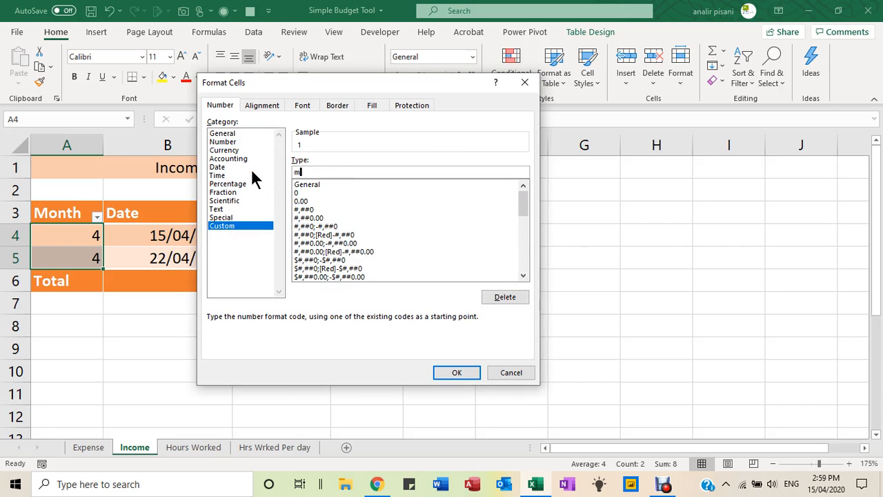
type("mm")
left_click(461, 374)
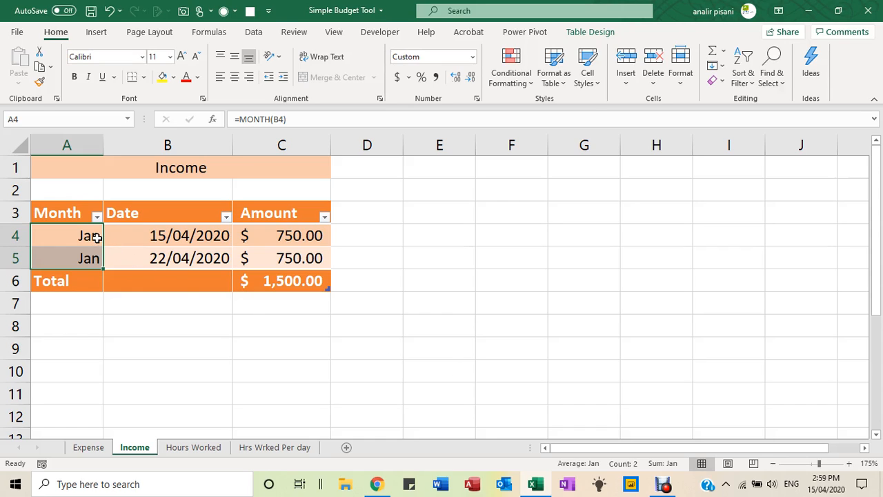
key("ctrl+z")
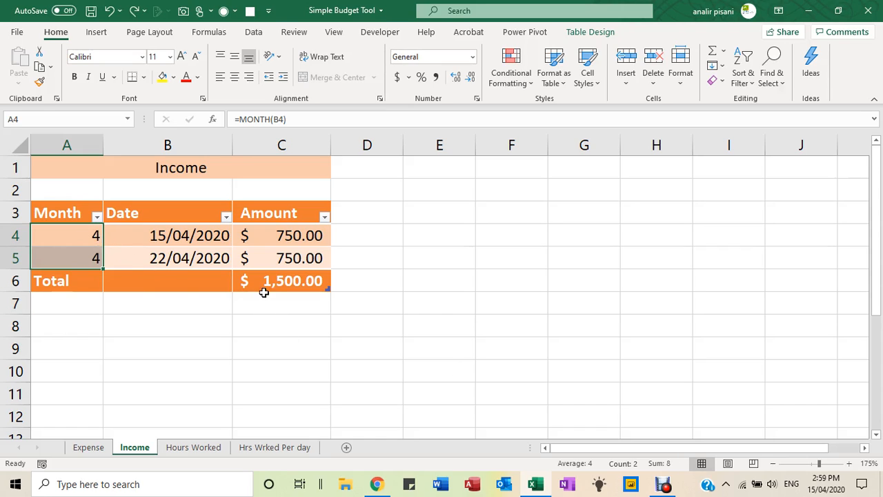
- Inspect the Income table's total formula in C6 and compare it with the Income value on the Expense sheet
left_click(270, 268)
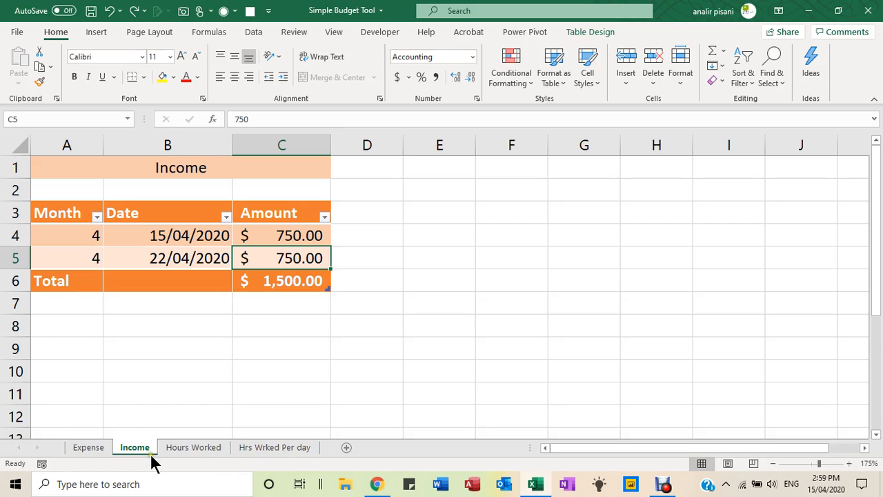
left_click(297, 279)
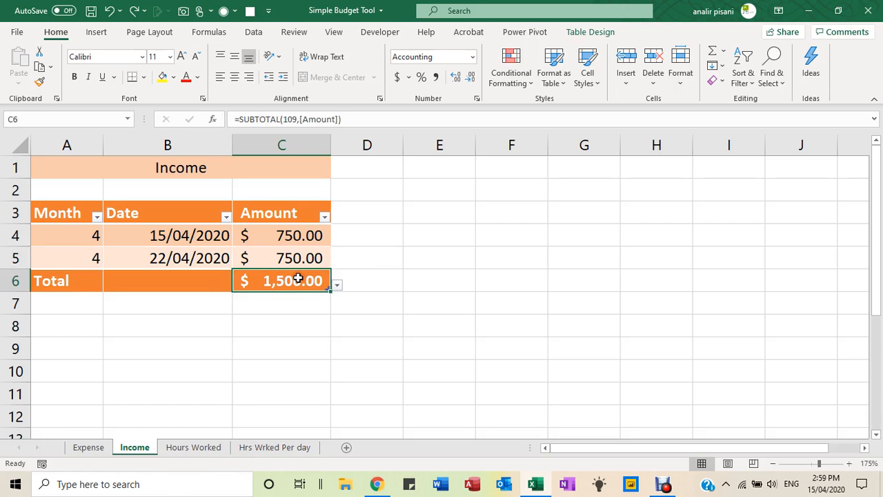
left_click(87, 449)
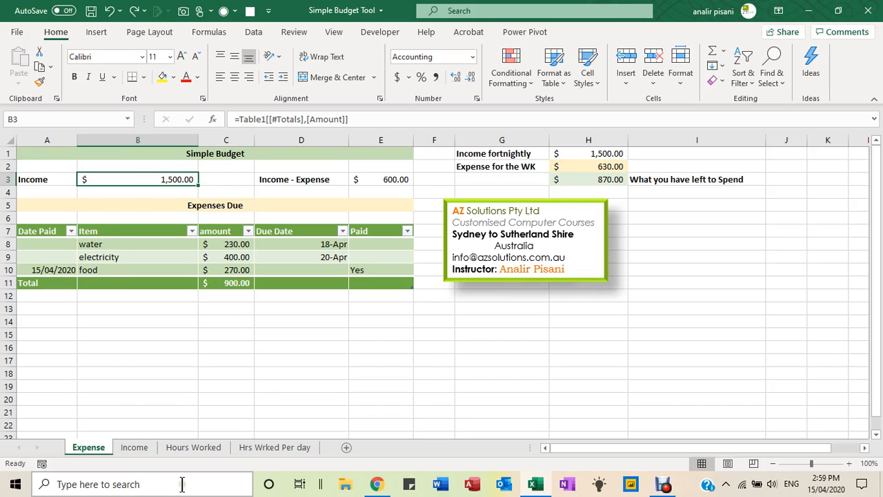
left_click(135, 447)
left_click(145, 249)
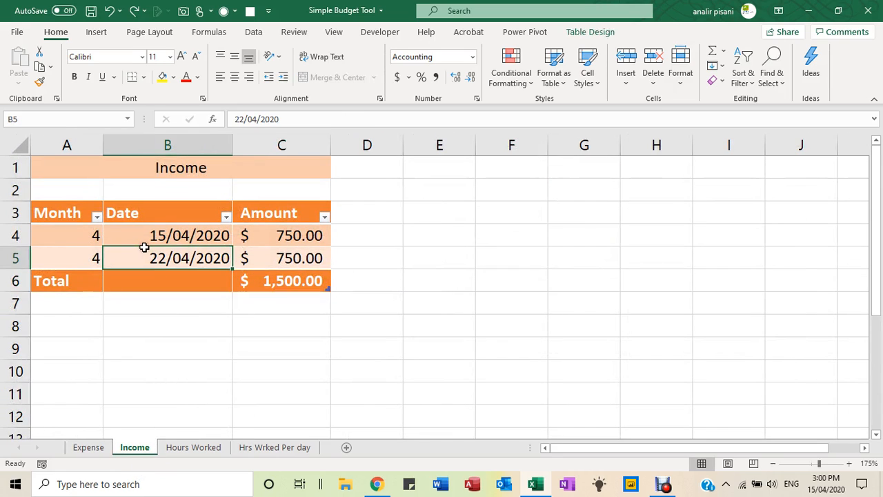
left_click(304, 282)
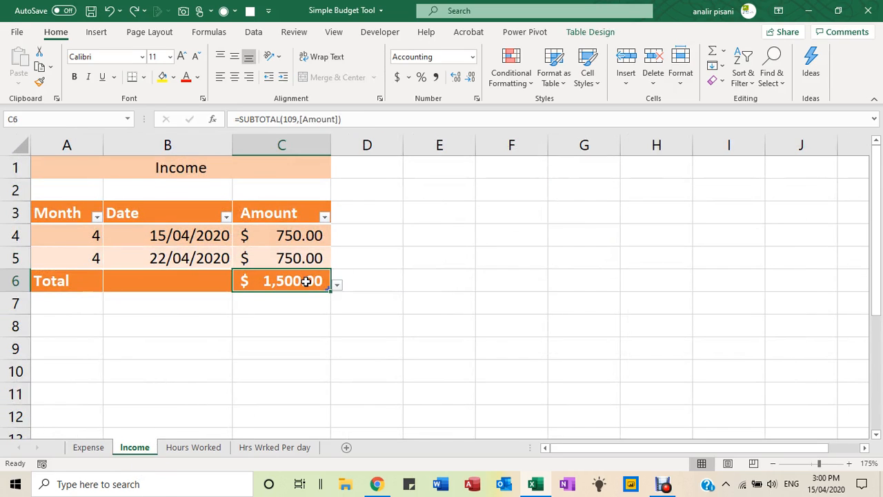
- Re-create the Income formula in B3 of the Expense sheet so it references the Income table's Amount total, =Table1[[#Totals],[Amount]]
left_click(99, 450)
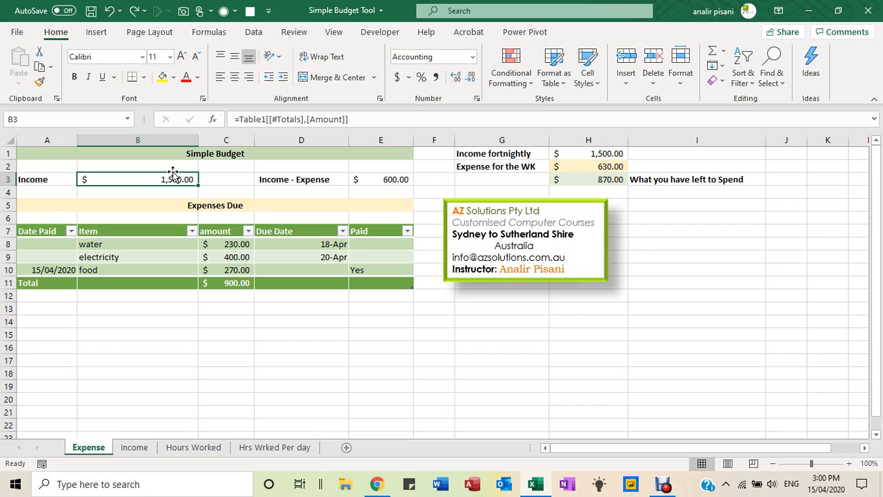
key("Delete")
type("=")
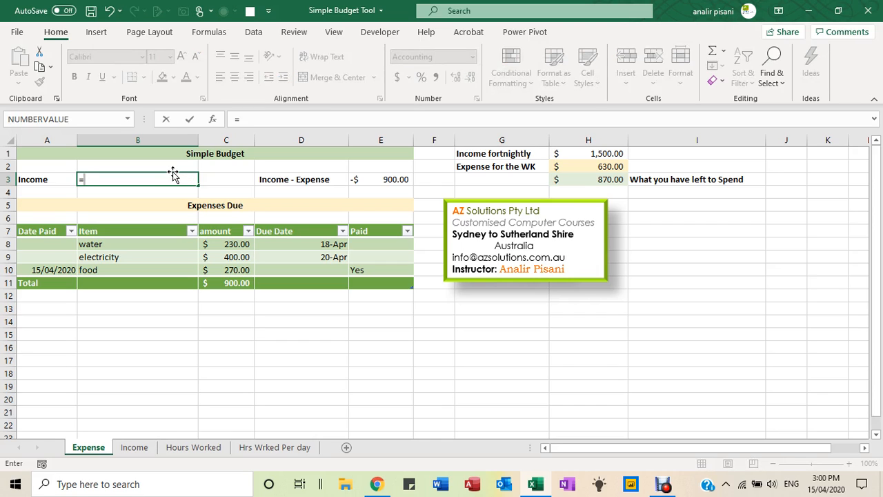
left_click(133, 448)
left_click(289, 279)
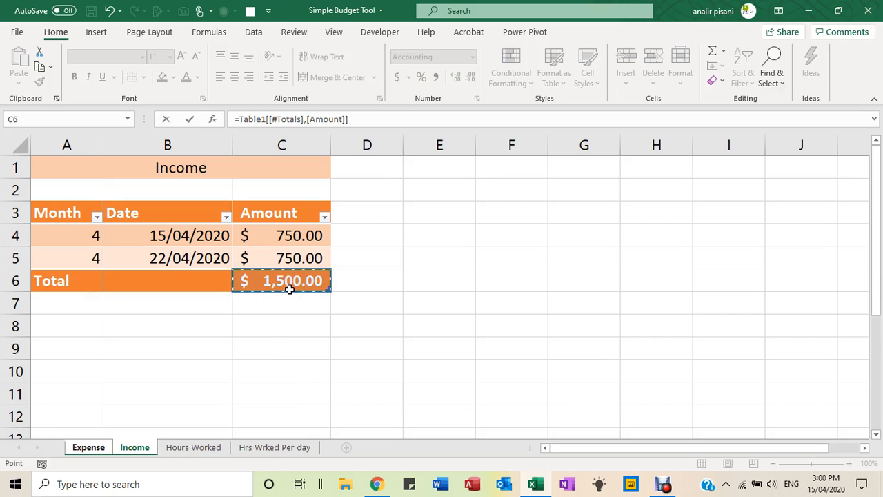
key("Return")
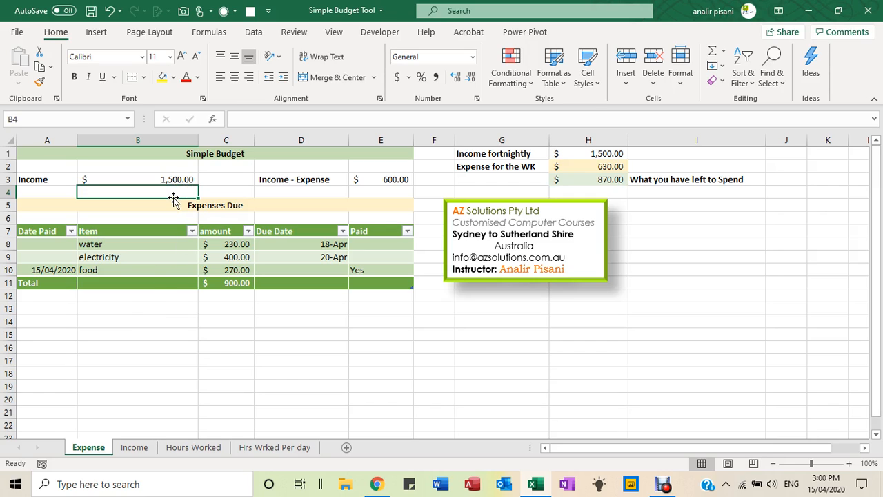
- Try a same-sheet link in B4 of the Expense sheet with =H1, inspect the formula, and delete it
type("=")
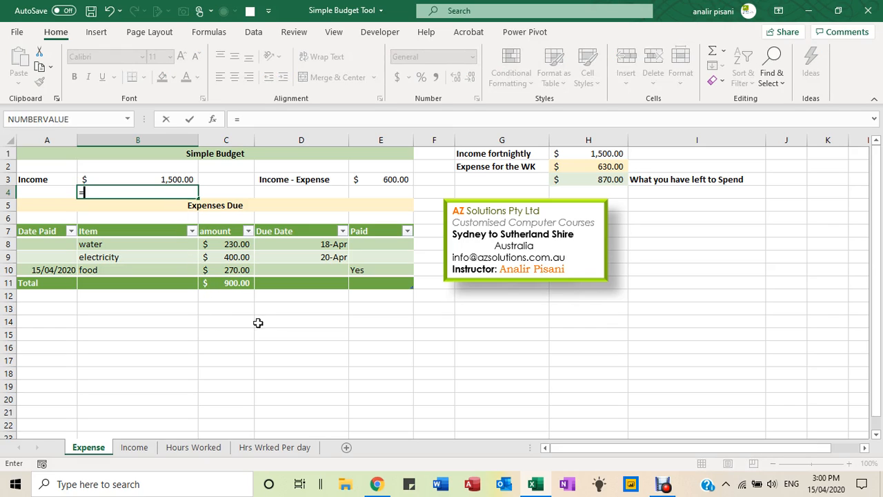
left_click(604, 153)
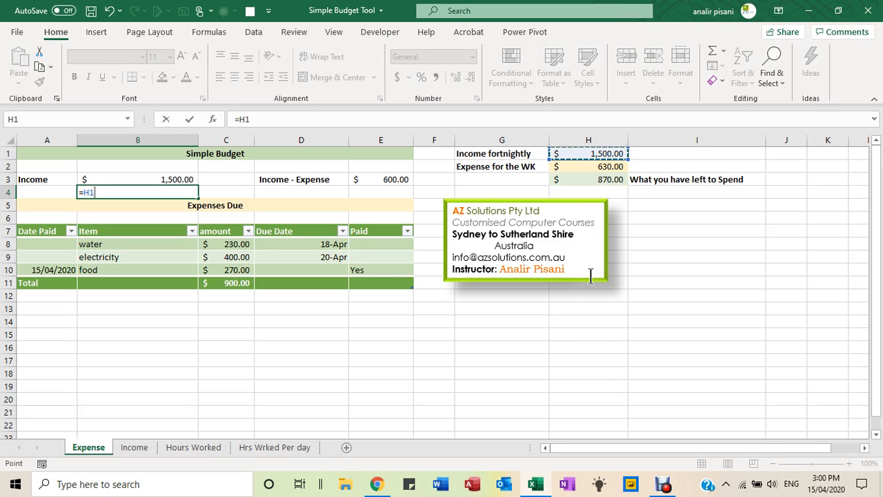
key("Return")
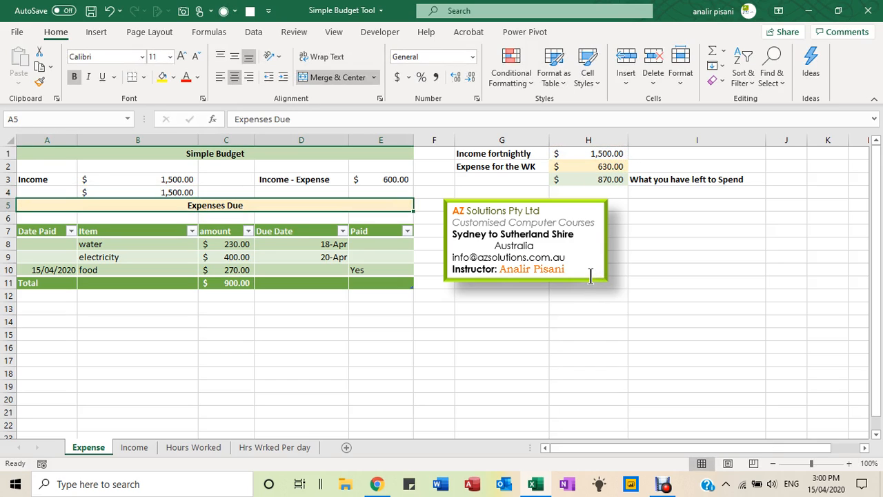
left_click(172, 192)
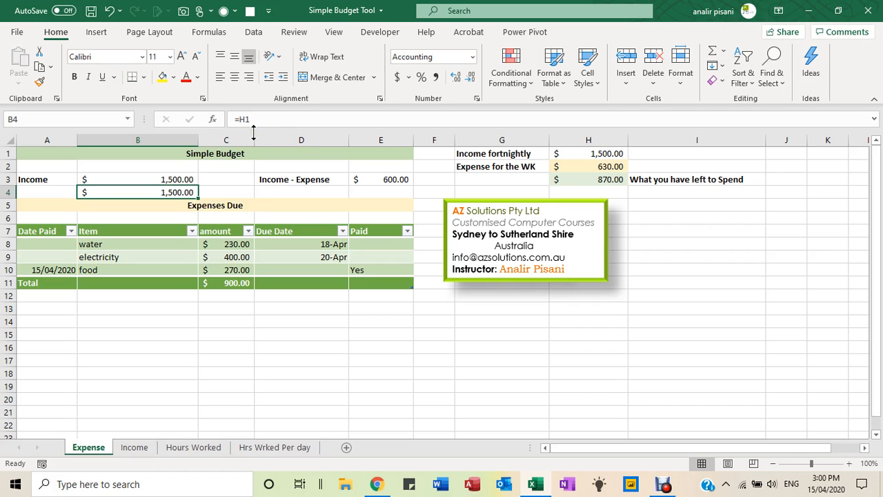
key("Delete")
- Examine the Hours Worked sheet's dates, hours and work descriptions, including the number formats available for the date in A2
left_click(189, 448)
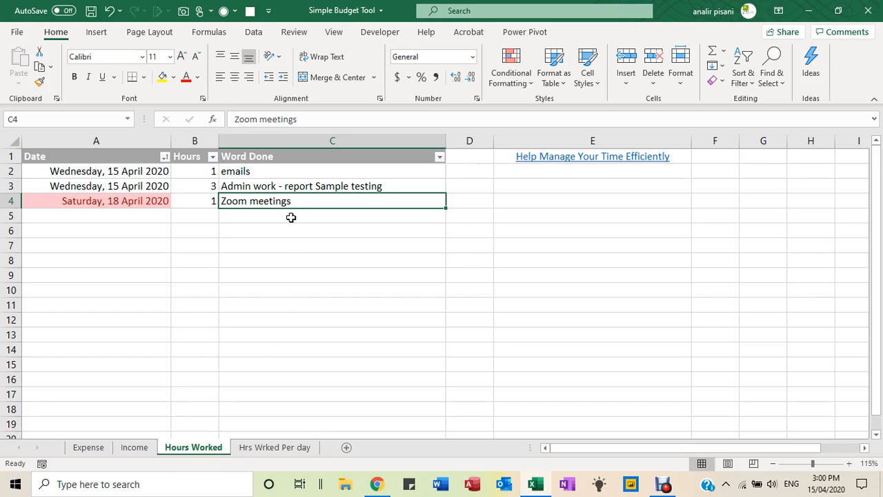
left_click(281, 174)
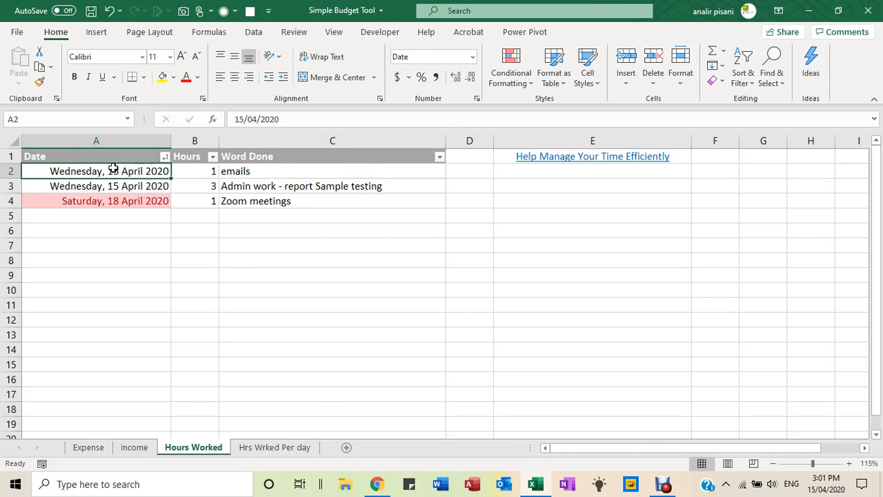
left_click(473, 56)
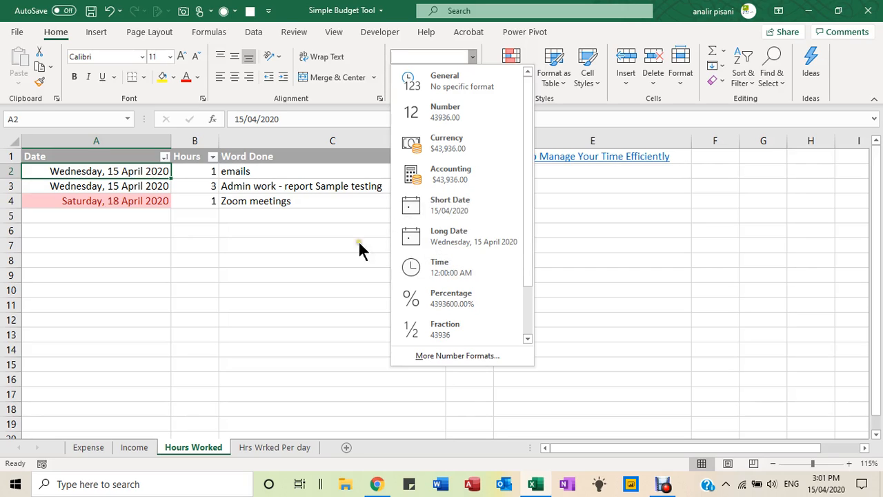
left_click(183, 172)
left_click(184, 171)
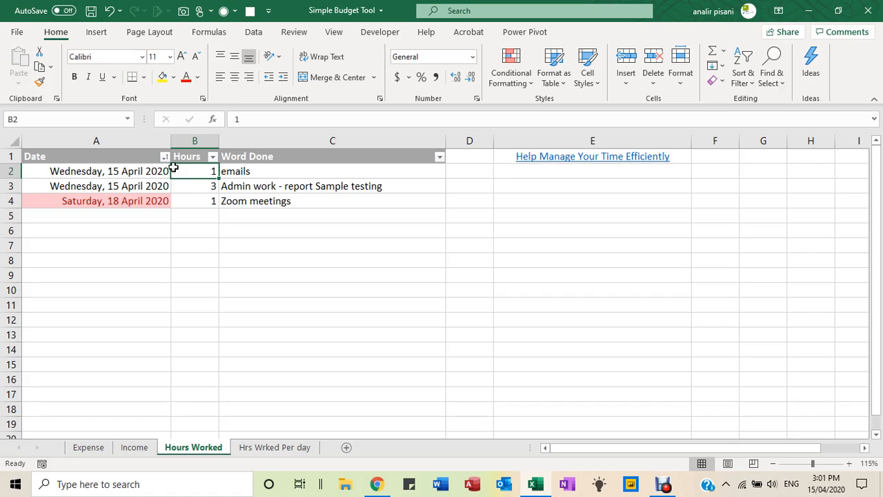
left_click(273, 173)
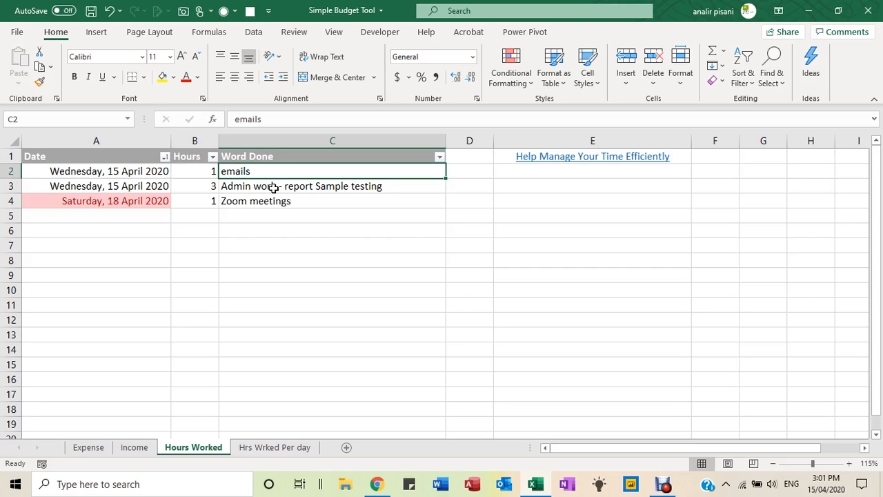
left_click(132, 203)
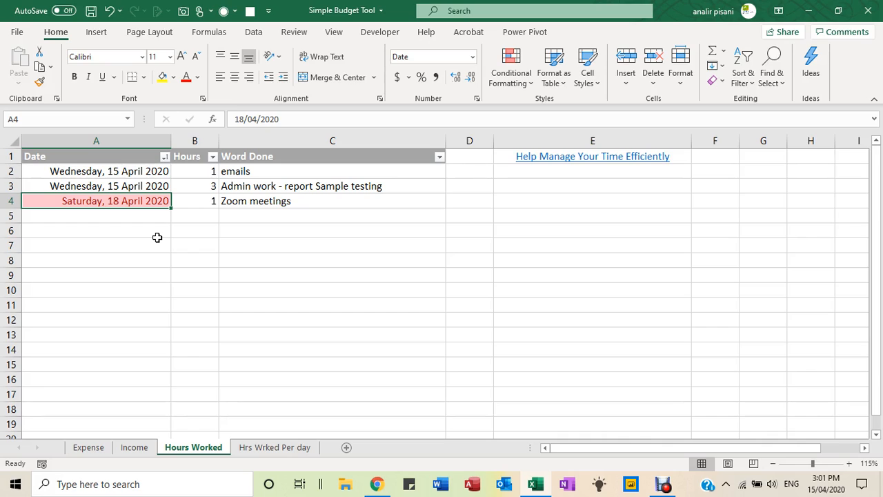
- Start a new formula-based conditional formatting rule for the date in A4 and cancel it
left_click_drag(131, 171, 130, 201)
left_click(139, 151)
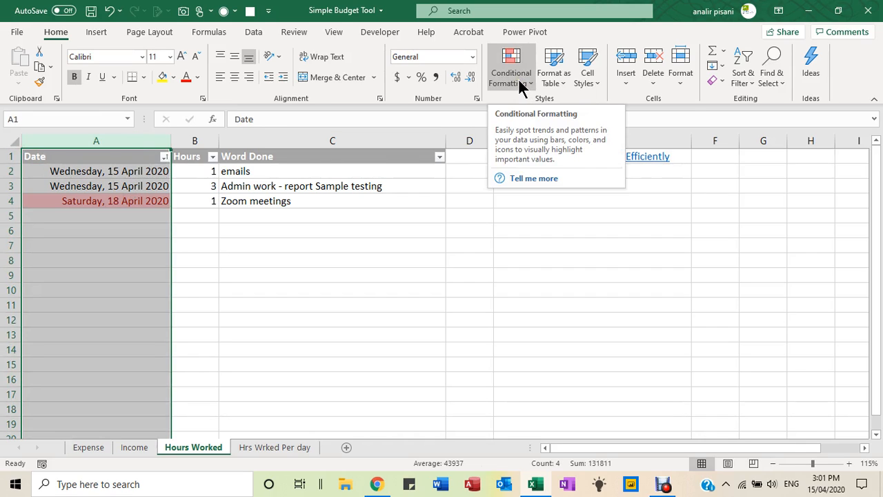
left_click(100, 201)
left_click(512, 80)
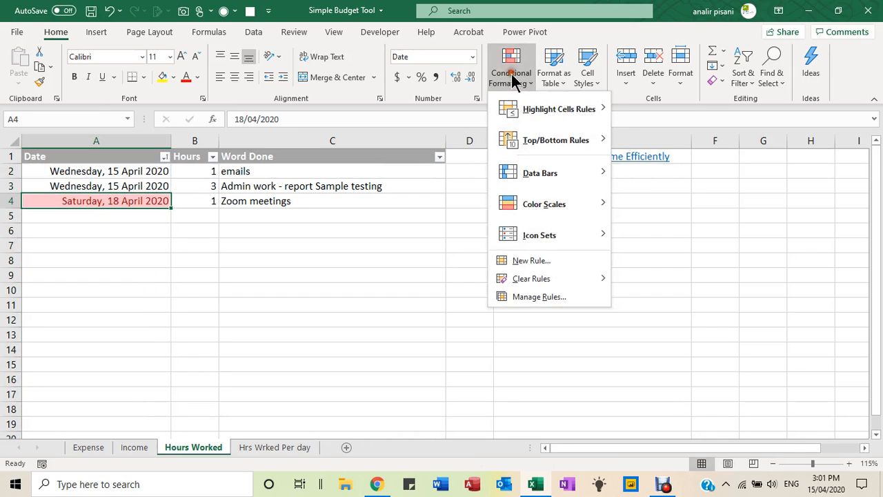
left_click(531, 261)
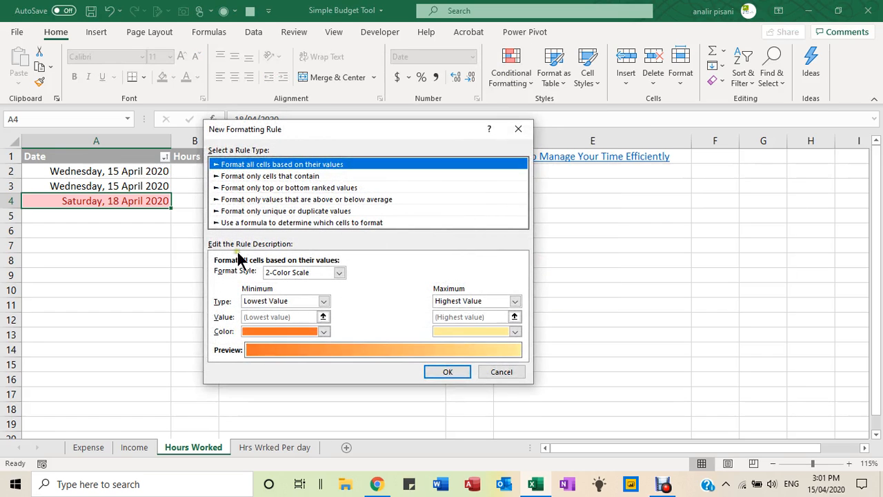
left_click(279, 222)
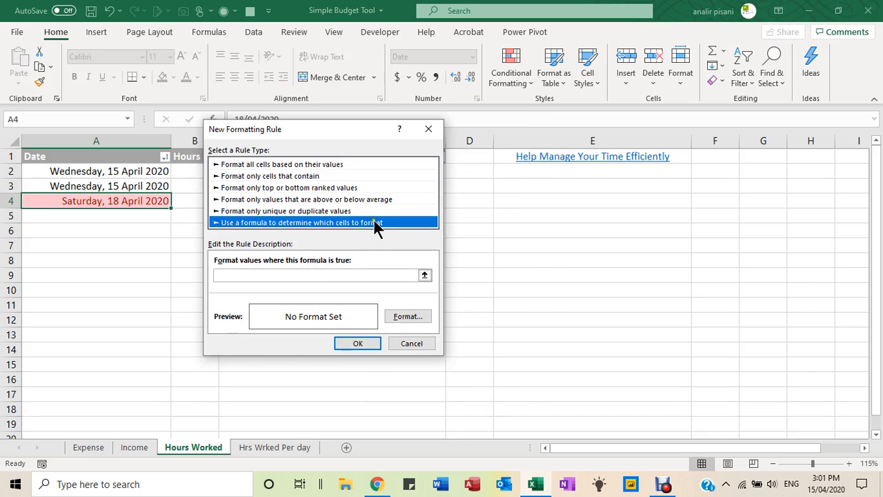
left_click(418, 342)
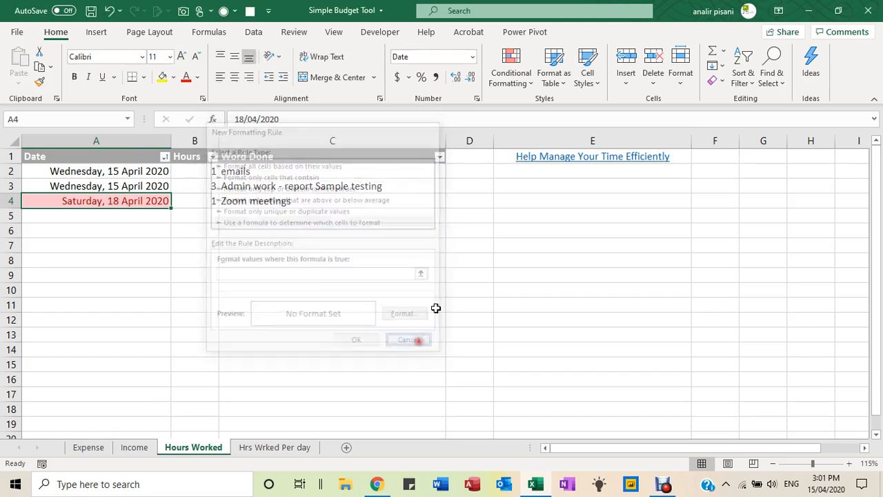
- Open the existing conditional formatting rule for A4 and try applying its range to the whole of column A
left_click(511, 79)
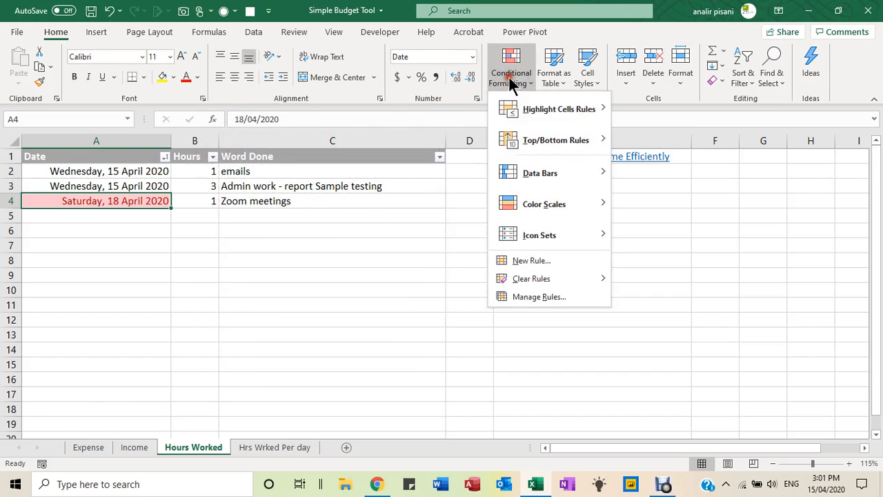
left_click(539, 298)
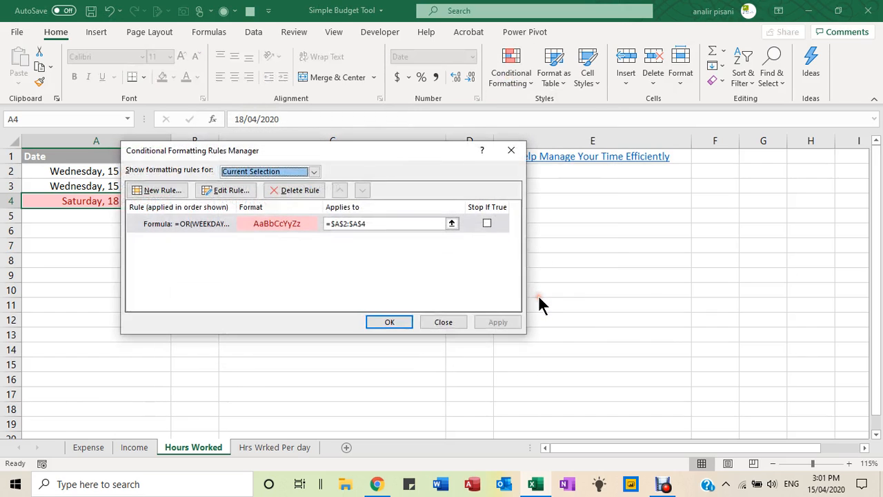
left_click_drag(370, 148, 592, 68)
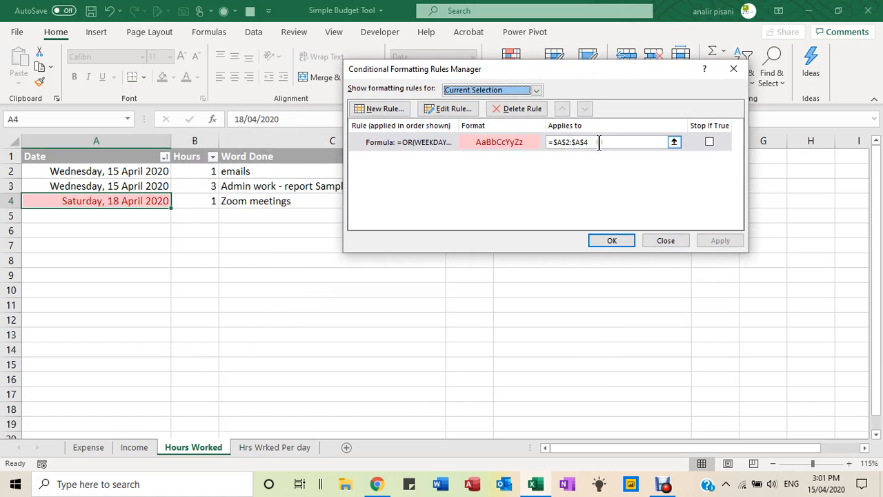
left_click_drag(621, 142, 529, 143)
left_click(120, 141)
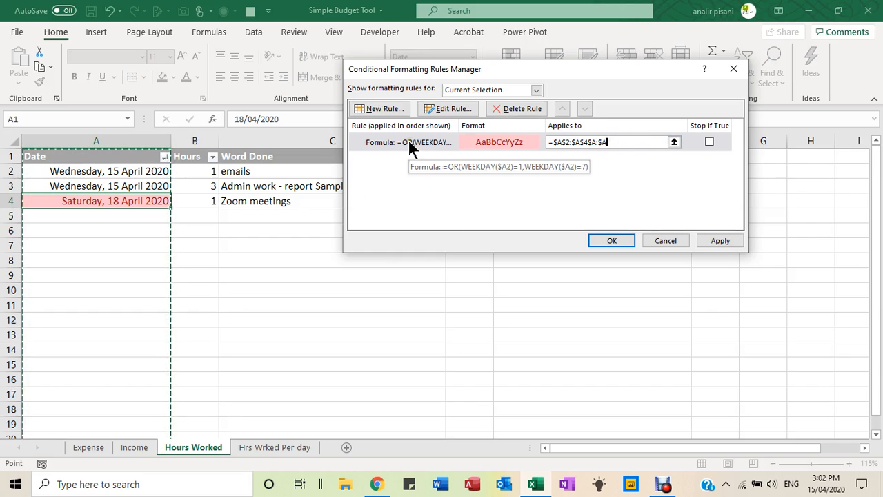
- Inspect the rule's formula =OR(WEEKDAY($A2)=1,WEEKDAY($A2)=7) and its format, and accept the rule without editing it
left_click(449, 109)
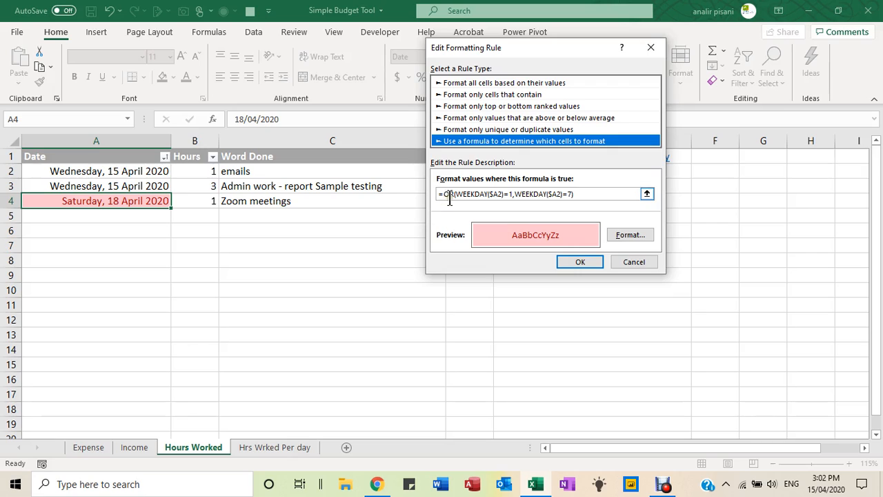
left_click_drag(444, 194, 489, 194)
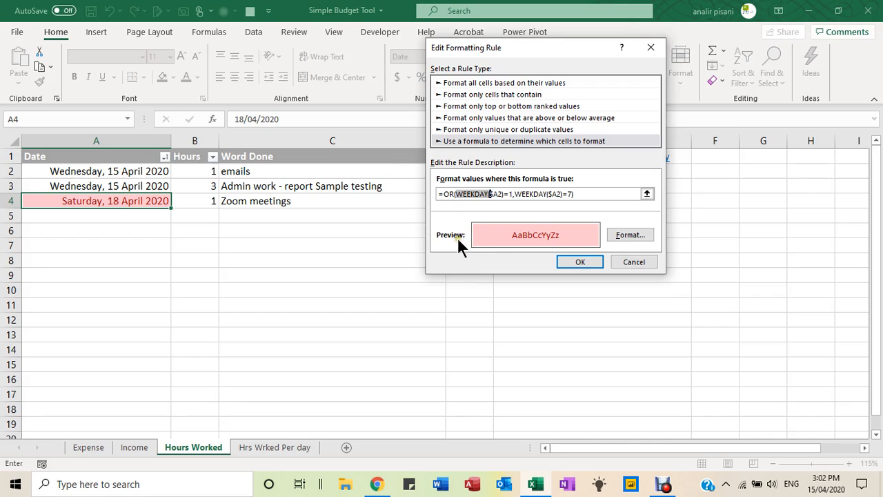
left_click(584, 195)
left_click(582, 262)
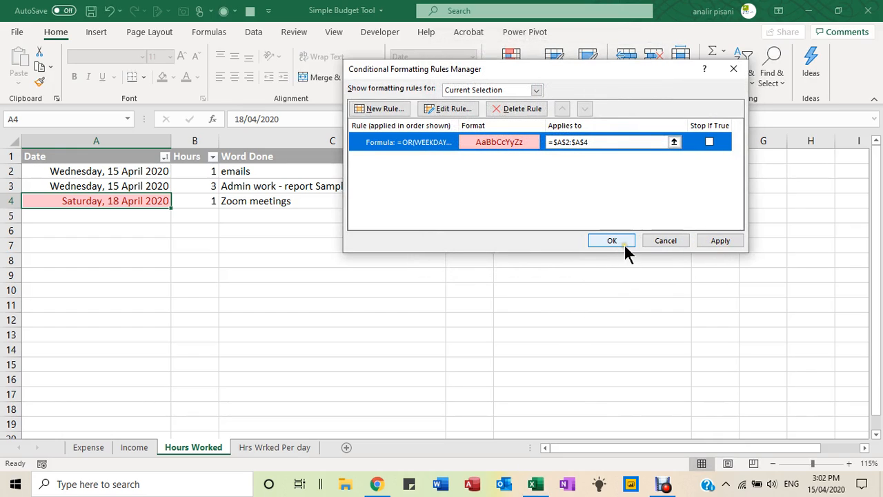
left_click(714, 237)
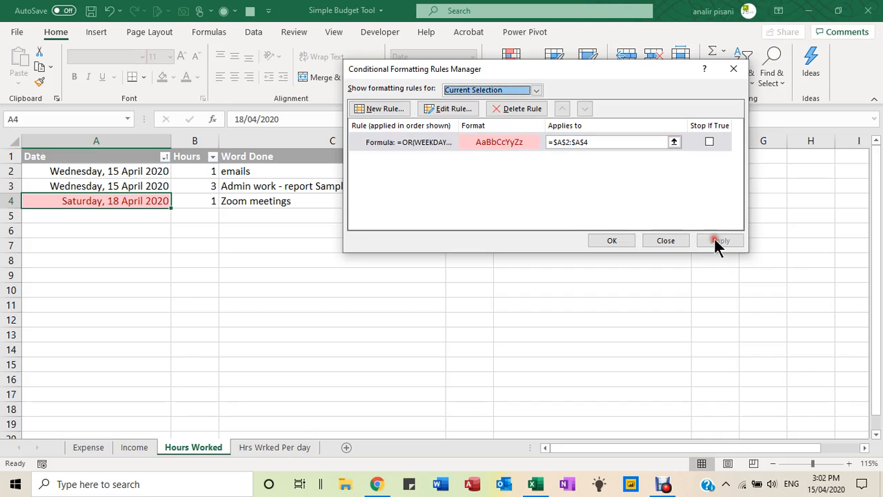
left_click(612, 239)
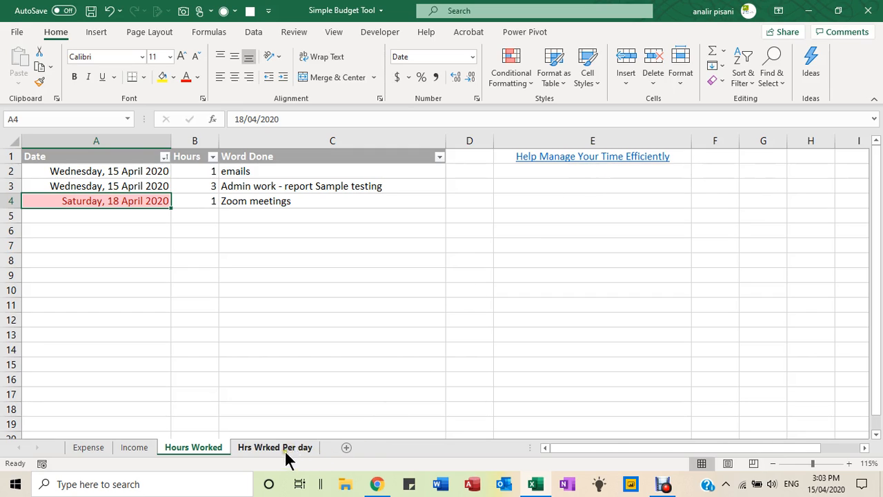
- Compare the Hours Worked entries with the PivotTable of hours per day on the Hrs Wrked Per day sheet
left_click(300, 181)
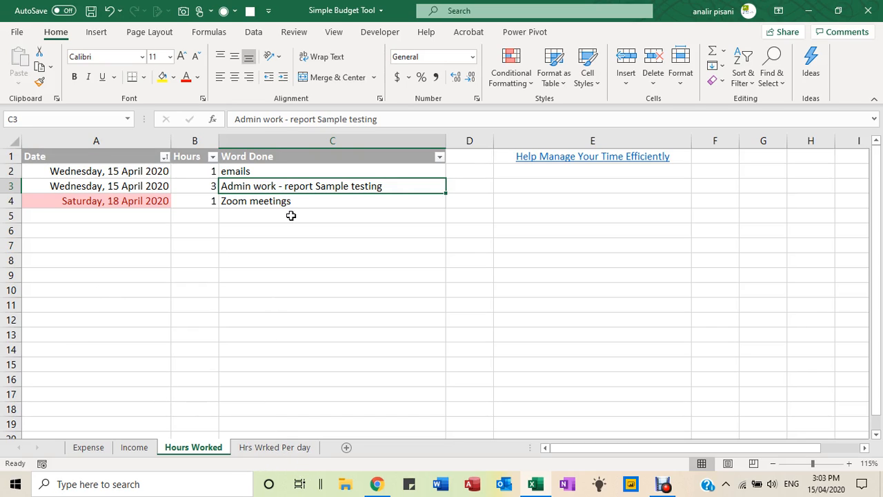
left_click(286, 447)
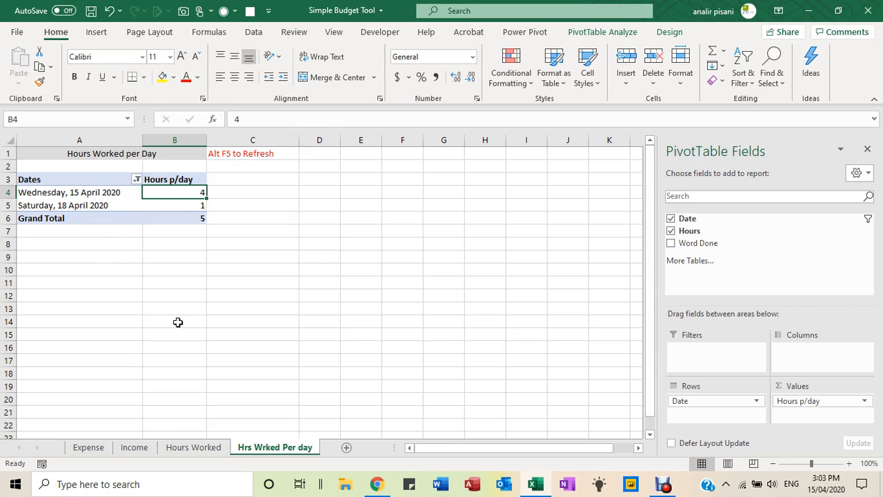
- Add an entry in row 5 of the Hours Worked sheet with today's date, 2 hours and the work description "demo - videos"
left_click(193, 447)
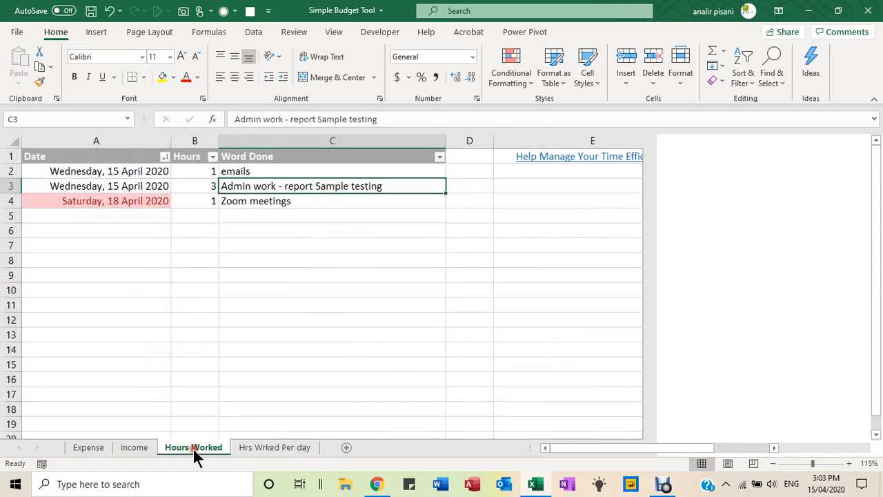
left_click(118, 218)
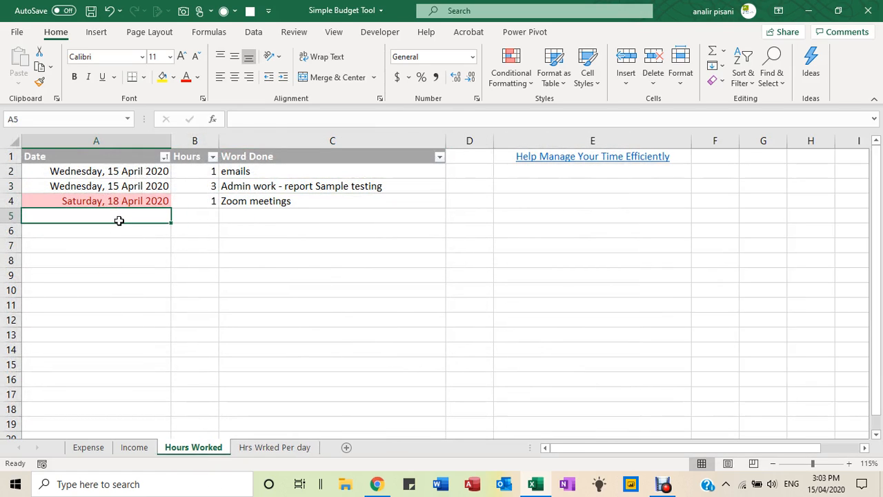
key("ctrl+semicolon")
key("Tab")
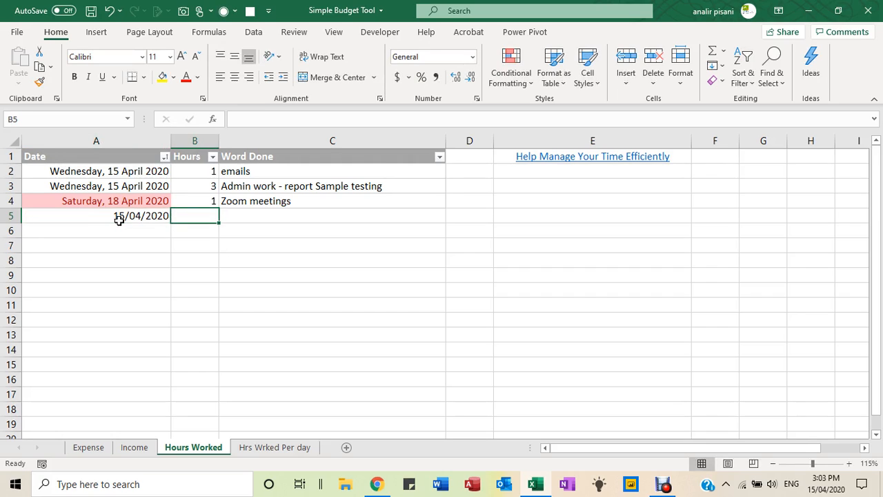
type("2")
key("Tab")
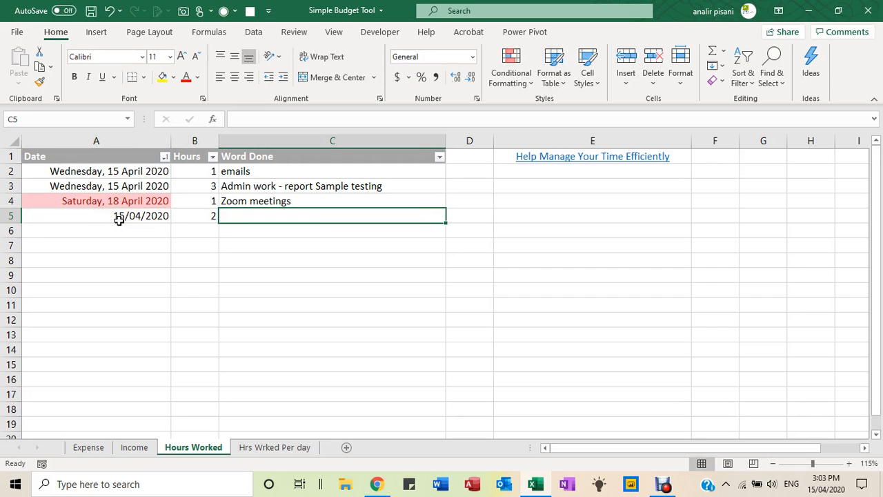
type("dem")
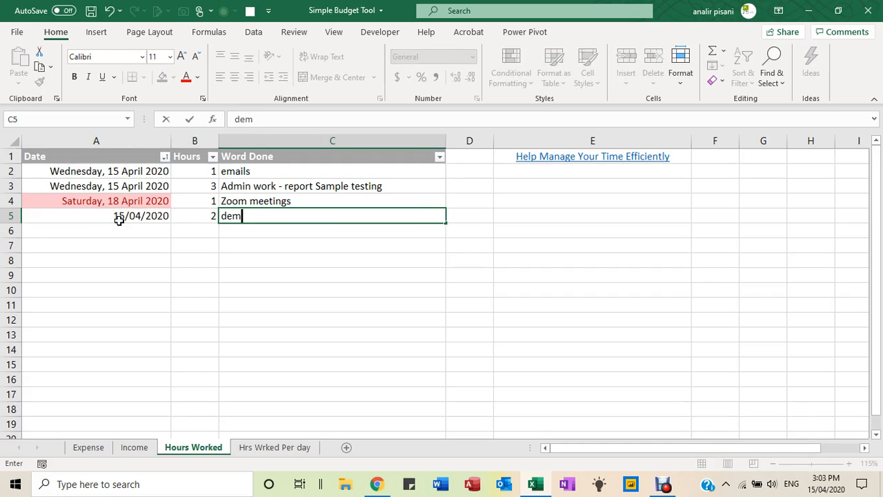
type("o - videos")
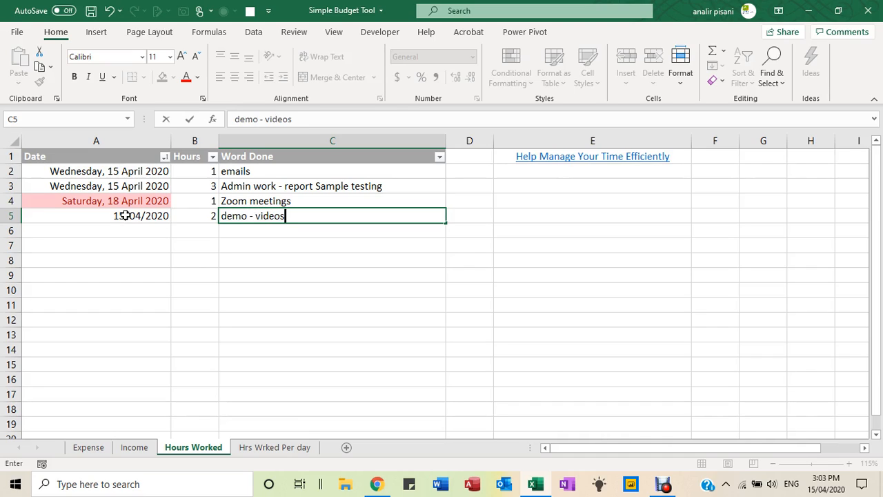
left_click(270, 265)
left_click(271, 271)
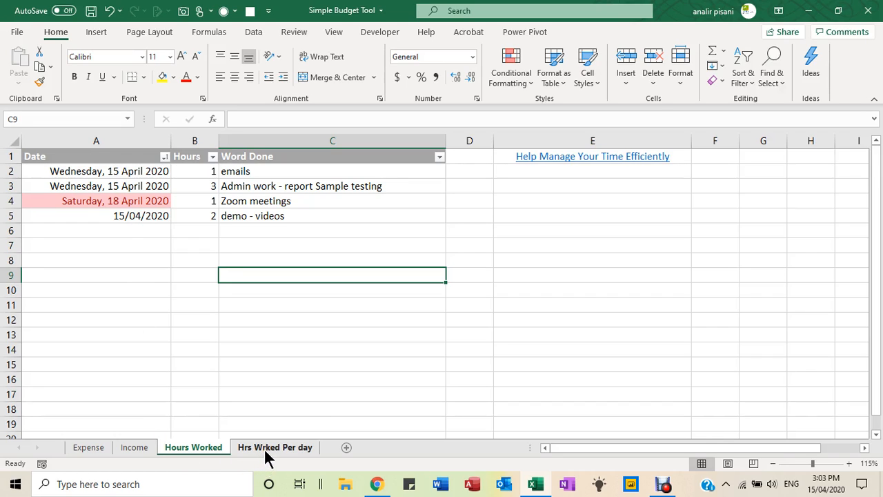
- Copy the long date formatting from A2 onto the date cells A5 to A14
left_click(141, 172)
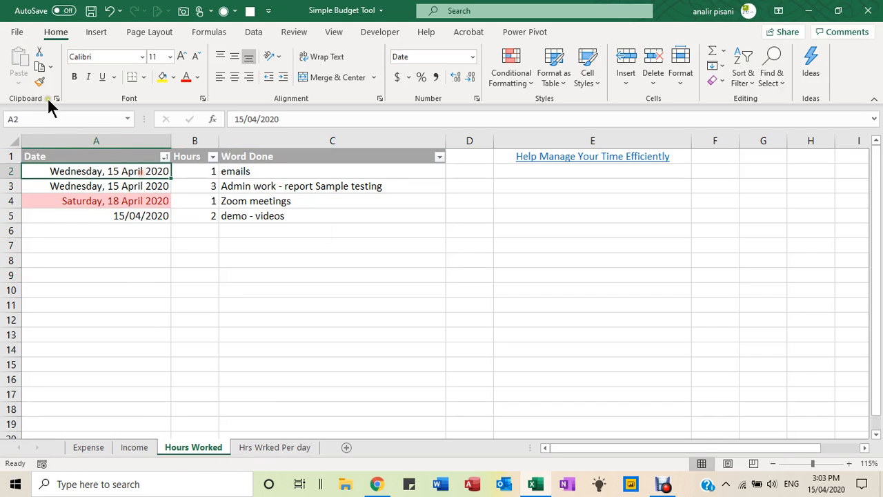
left_click(39, 82)
left_click_drag(128, 216, 86, 356)
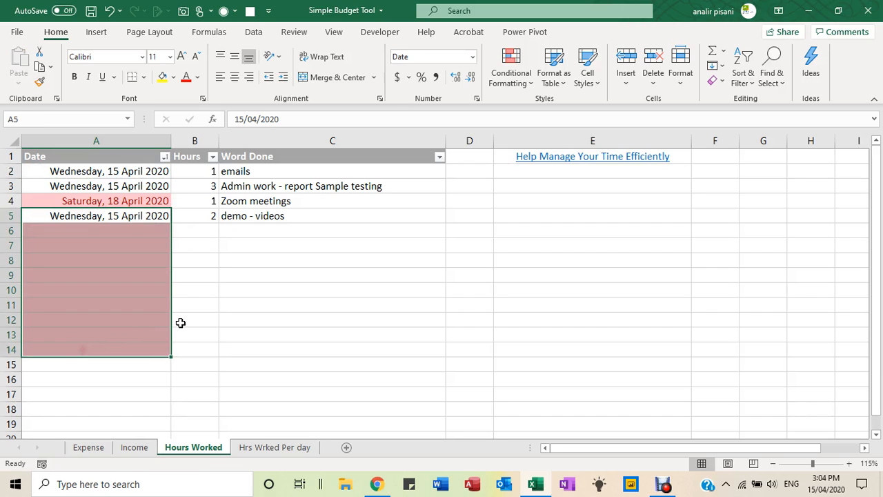
- Refresh the PivotTable on the Hrs Wrked Per day sheet to include the new entry
left_click(292, 450)
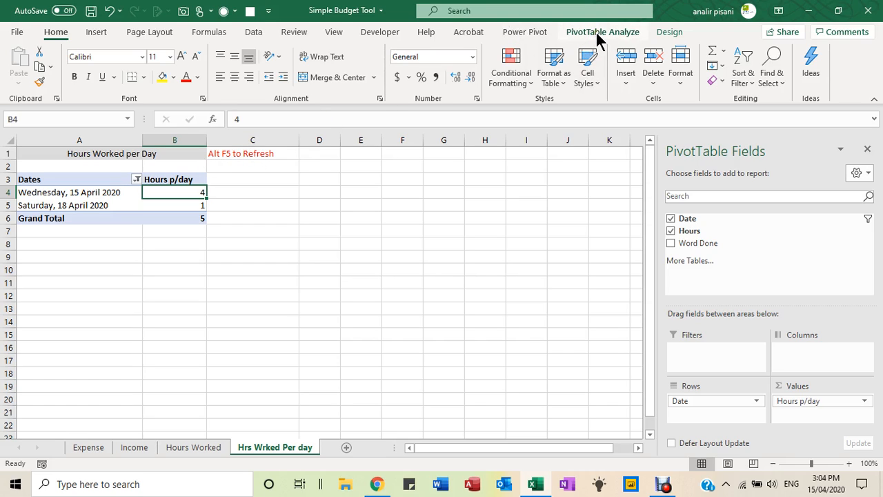
left_click(615, 32)
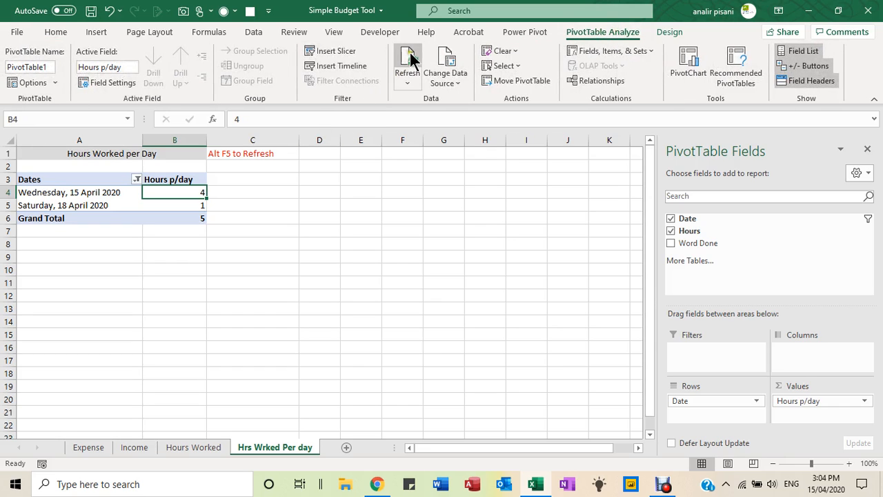
left_click(411, 61)
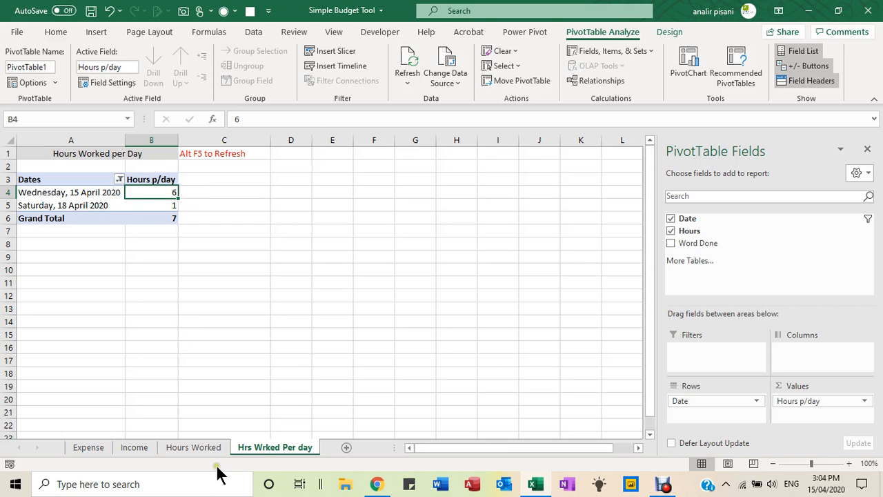
- Create a PivotTable on a new worksheet from the whole columns A to C of the Hours Worked sheet
left_click(194, 447)
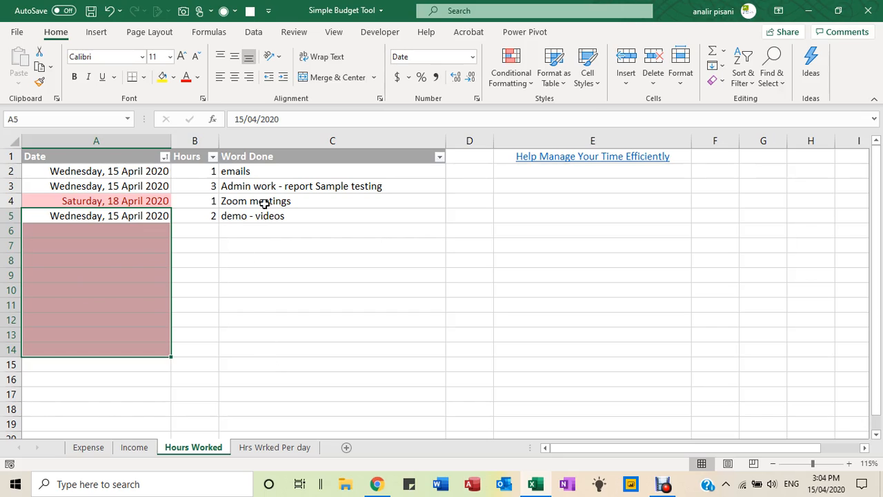
left_click(249, 187)
left_click_drag(136, 151, 274, 152)
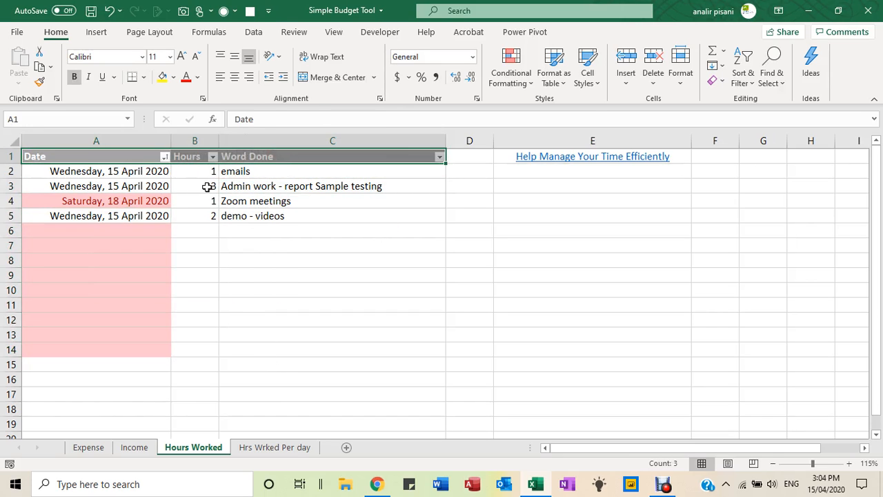
left_click(241, 187)
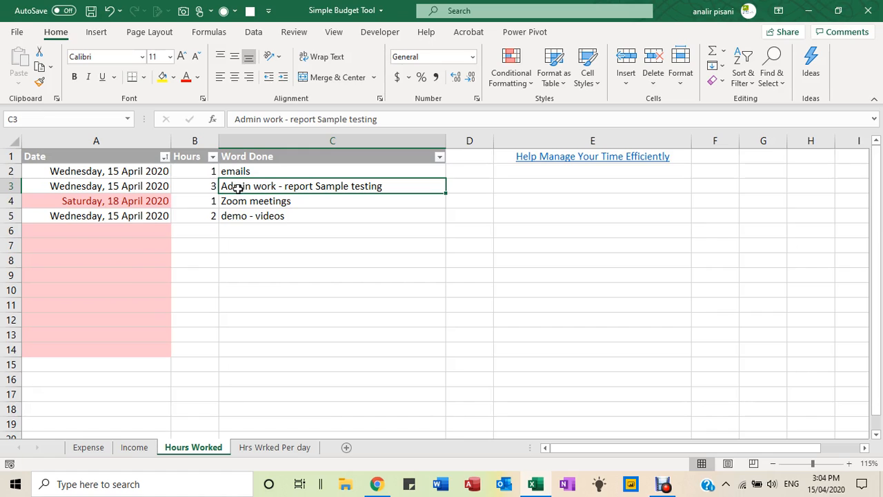
left_click(98, 33)
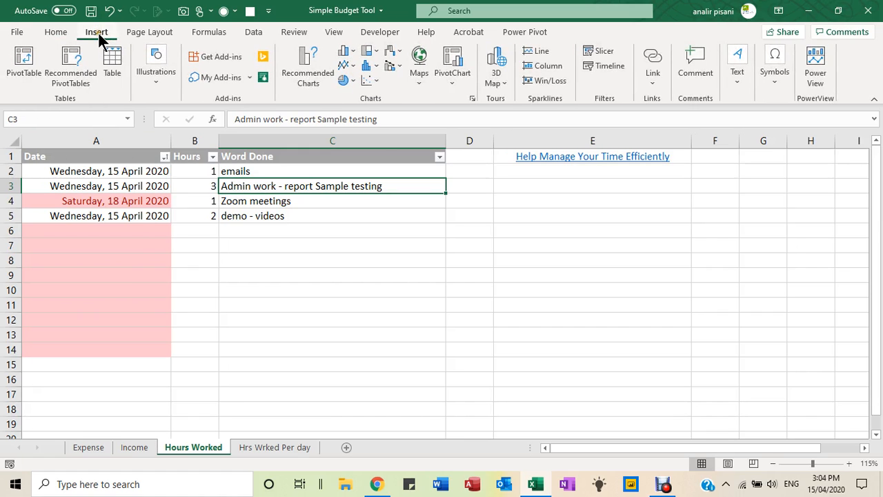
left_click(21, 65)
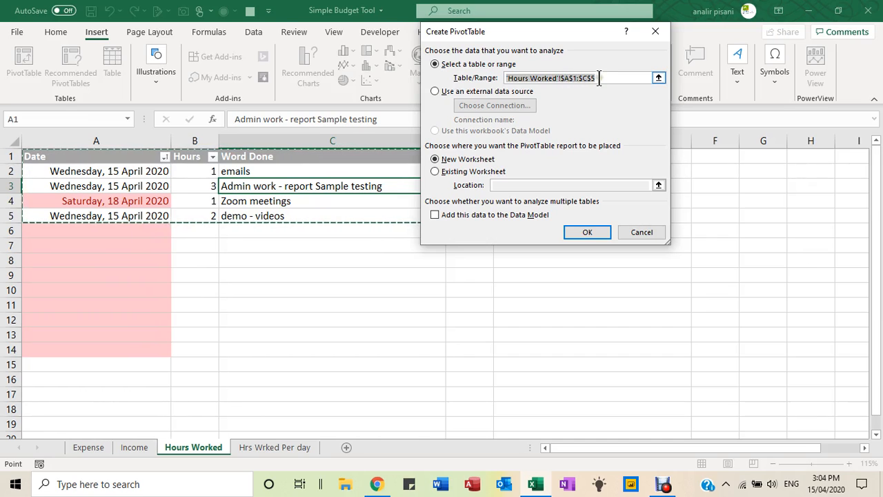
left_click_drag(597, 79, 485, 80)
left_click_drag(104, 141, 284, 139)
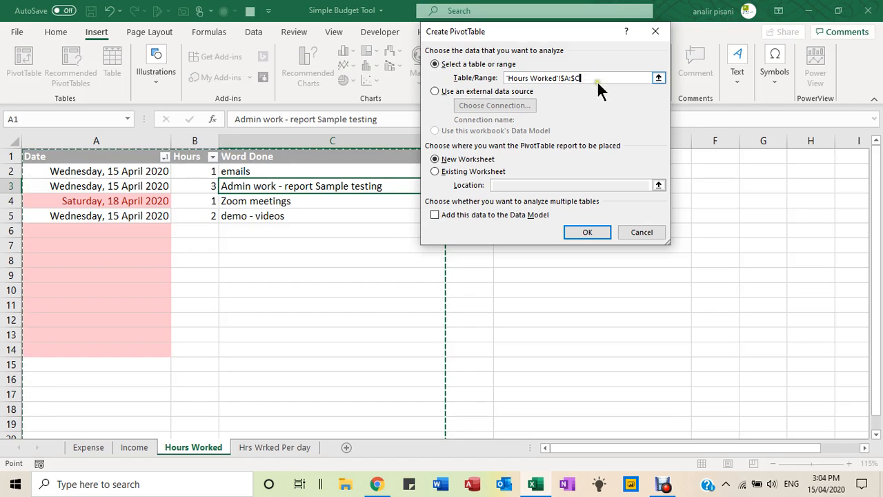
left_click(591, 229)
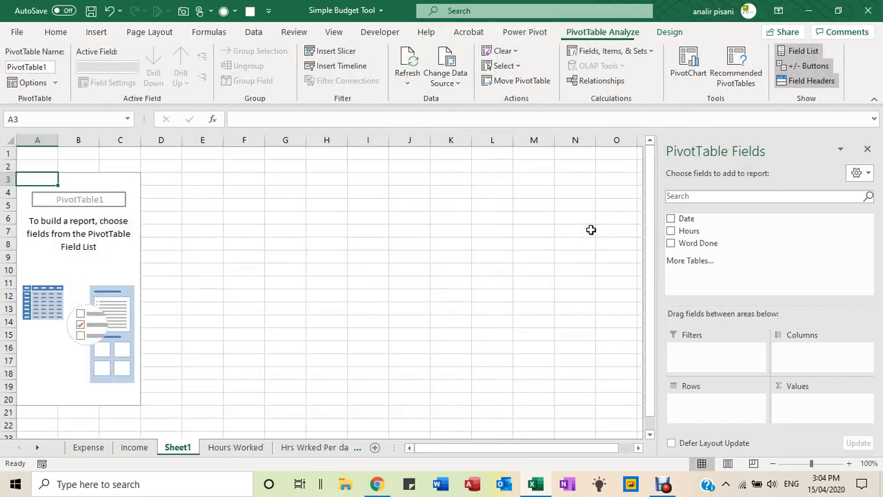
- Add Date as the rows and Hours as the summed values of the new PivotTable, and widen columns A and B
left_click(671, 219)
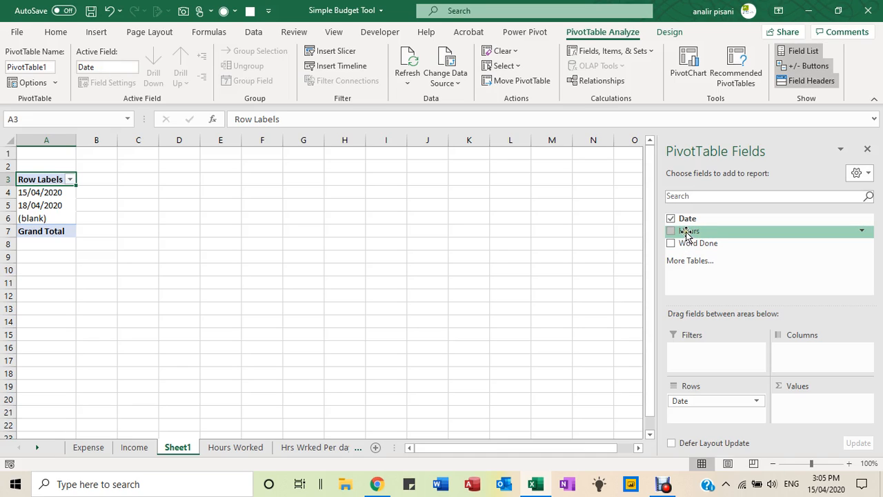
left_click(671, 230)
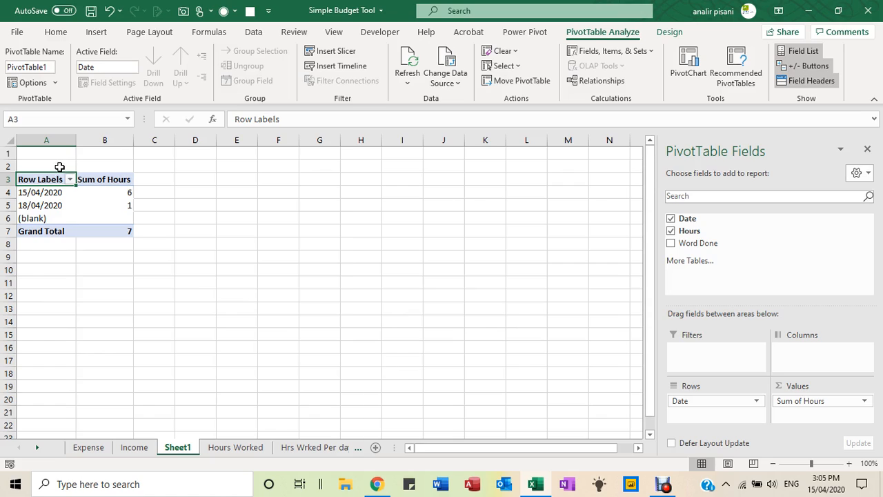
left_click_drag(72, 140, 159, 140)
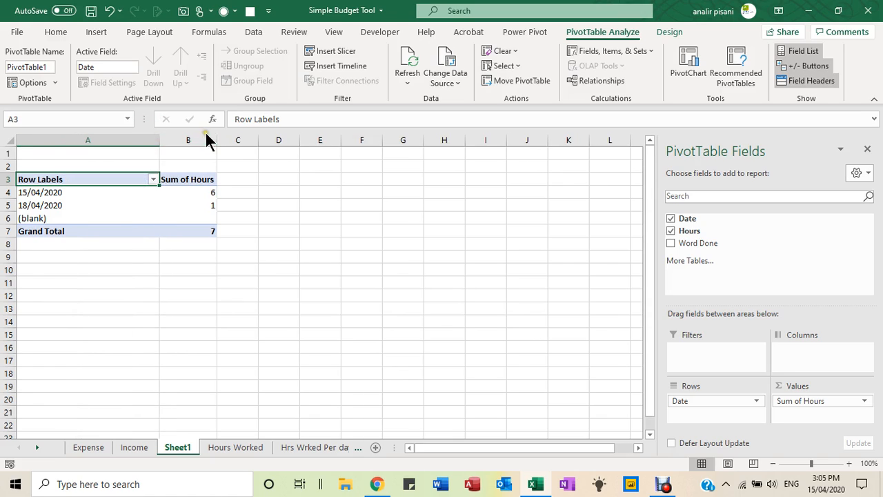
left_click_drag(221, 138, 261, 140)
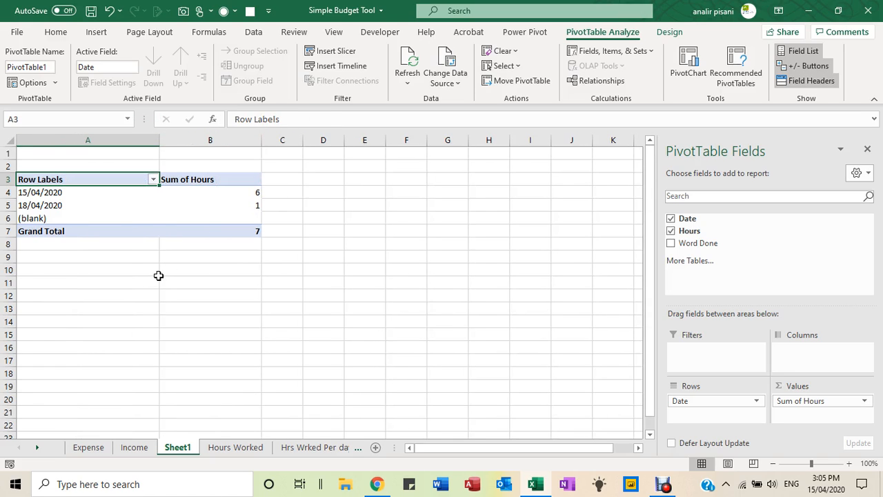
- Format column A of the new PivotTable sheet as Long Date
left_click(112, 140)
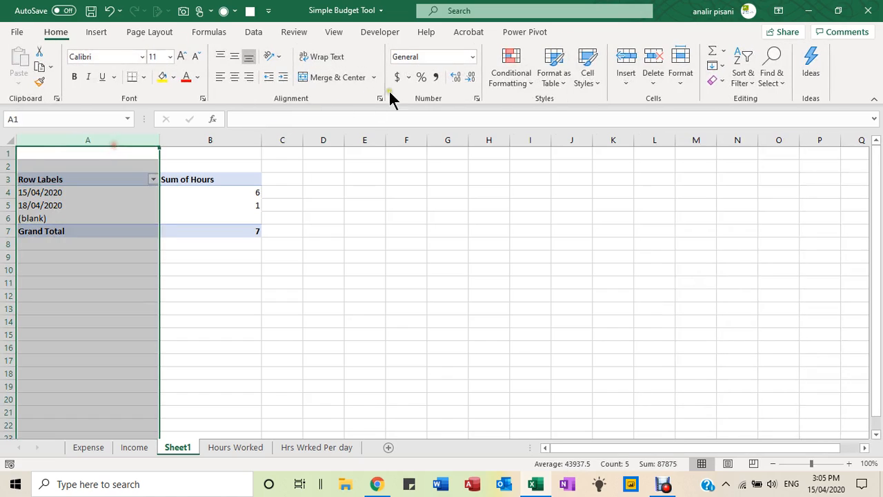
left_click(469, 60)
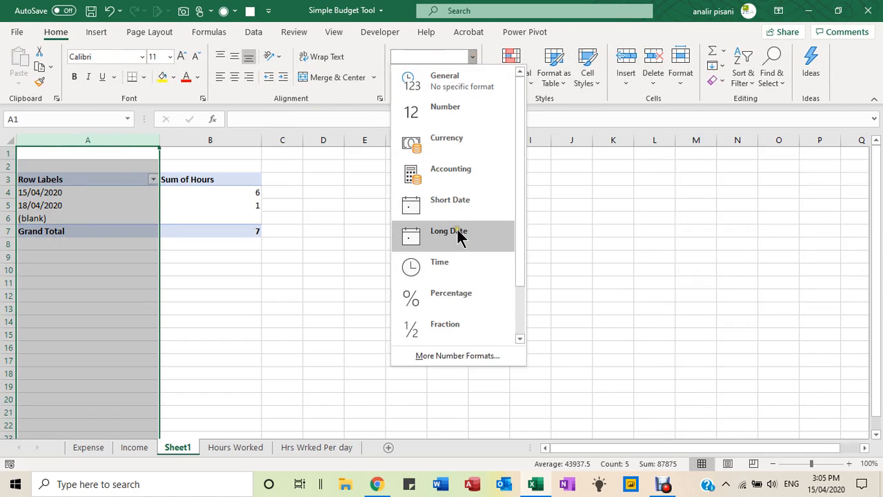
left_click(459, 232)
left_click(99, 306)
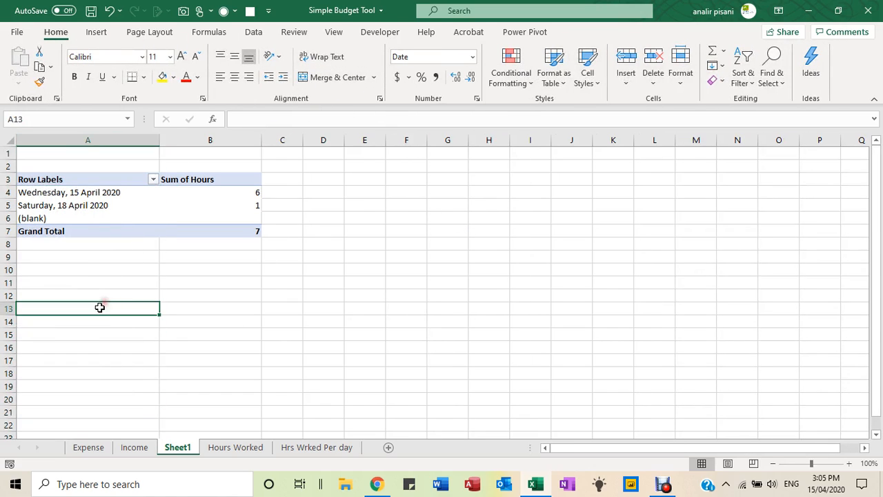
- Filter the (blank) item out of the PivotTable's row labels and widen column B again
left_click(32, 218)
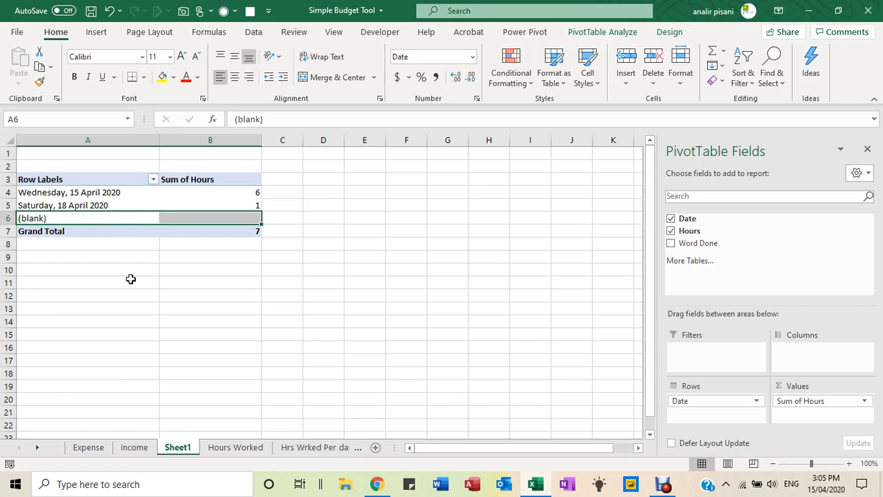
left_click(153, 180)
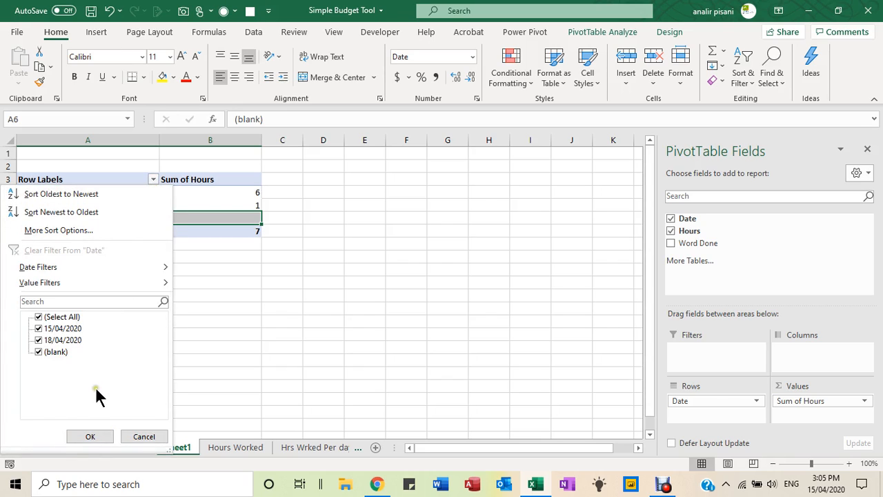
left_click(38, 351)
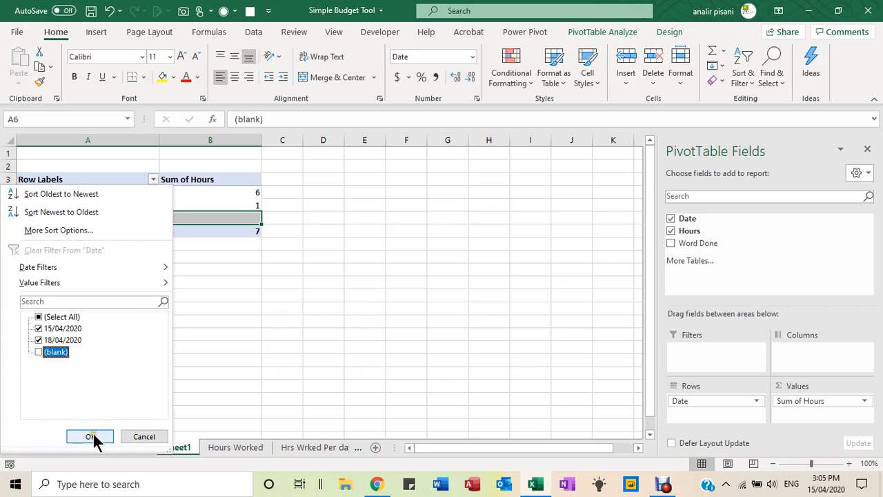
left_click(93, 432)
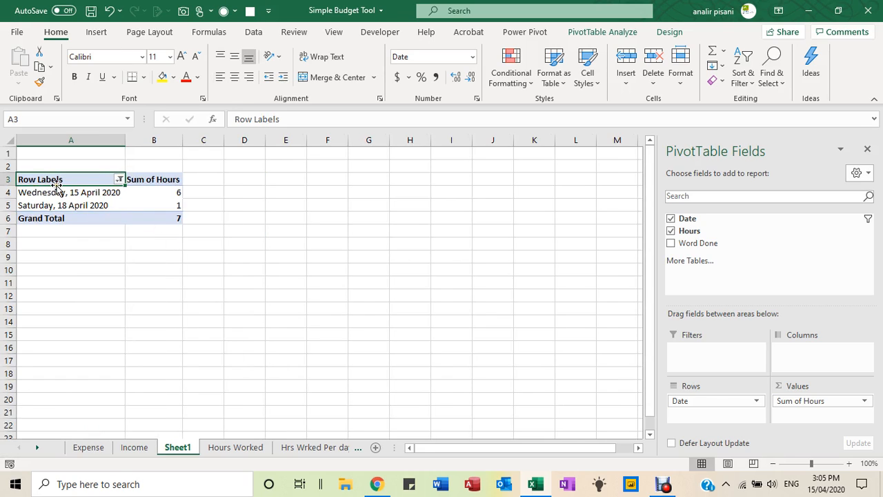
left_click_drag(182, 143, 221, 143)
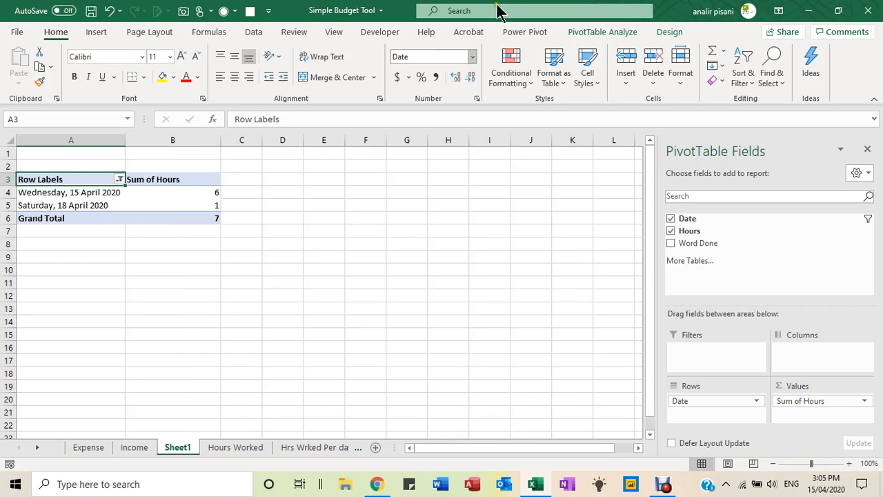
- Rename the new PivotTable's row labels header to Dates and its values header to Hrs Worked, and close the field list
left_click(576, 37)
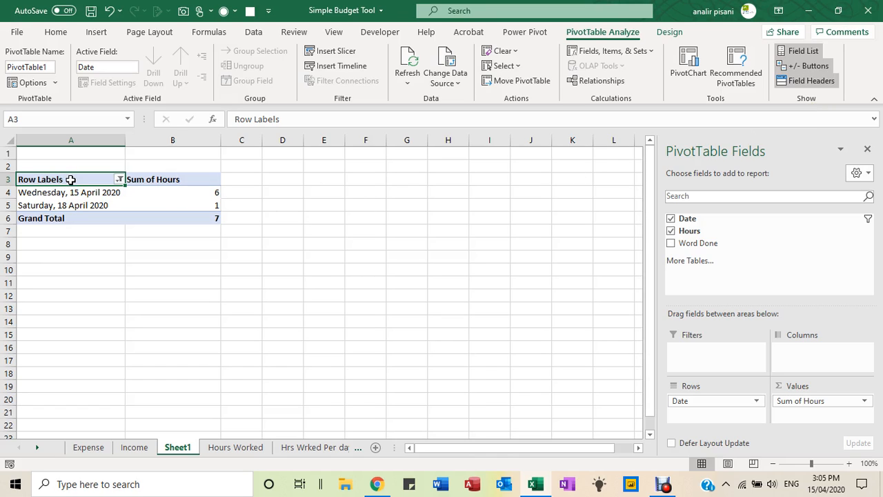
type("Dae")
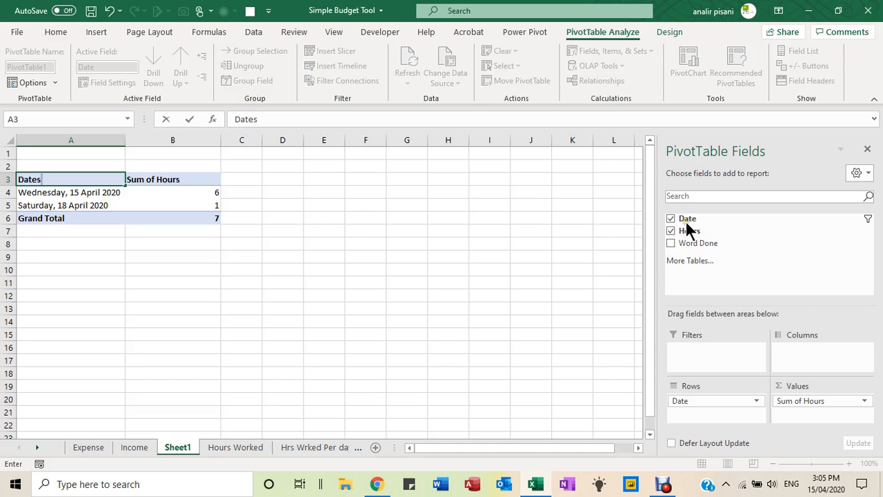
left_click(191, 184)
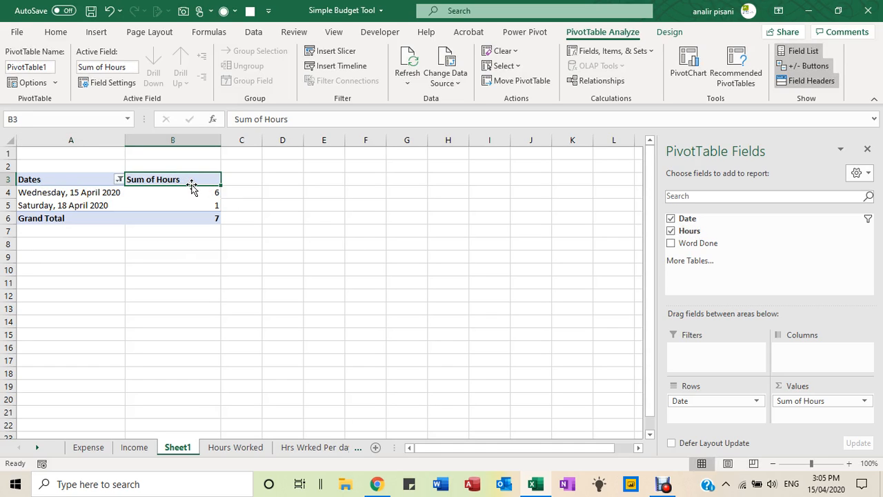
type("Hr")
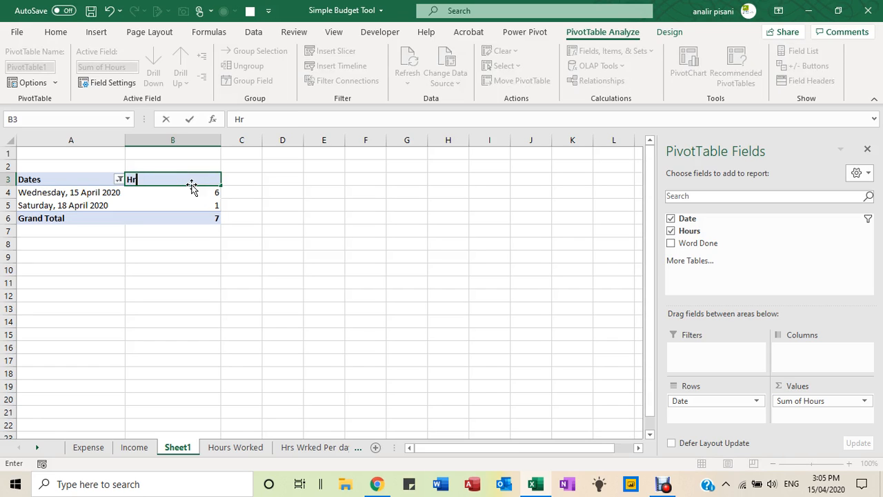
type("s Worked")
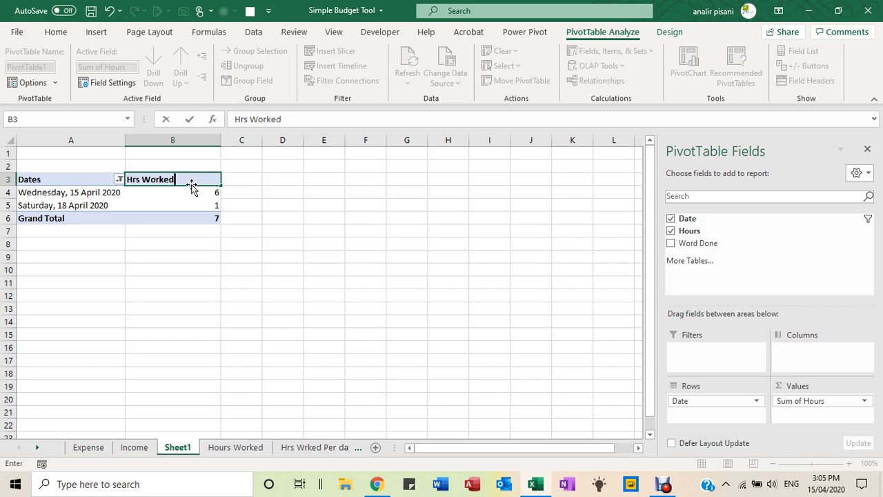
left_click(265, 302)
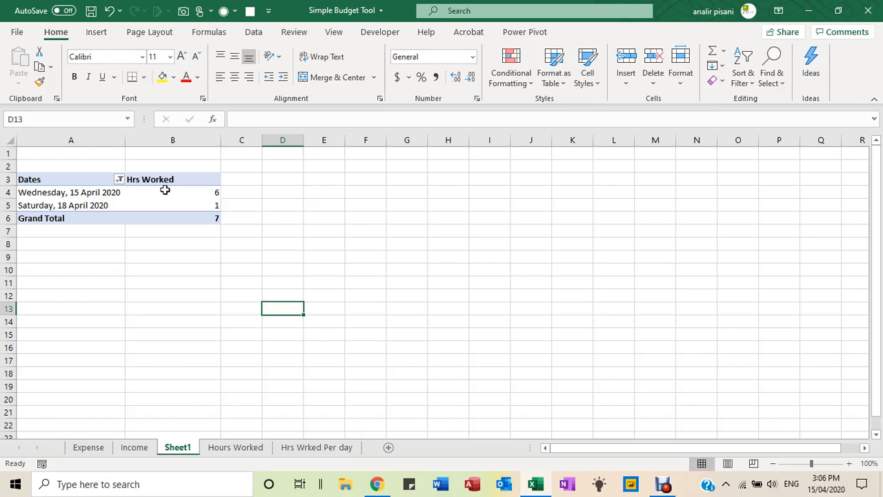
left_click(168, 194)
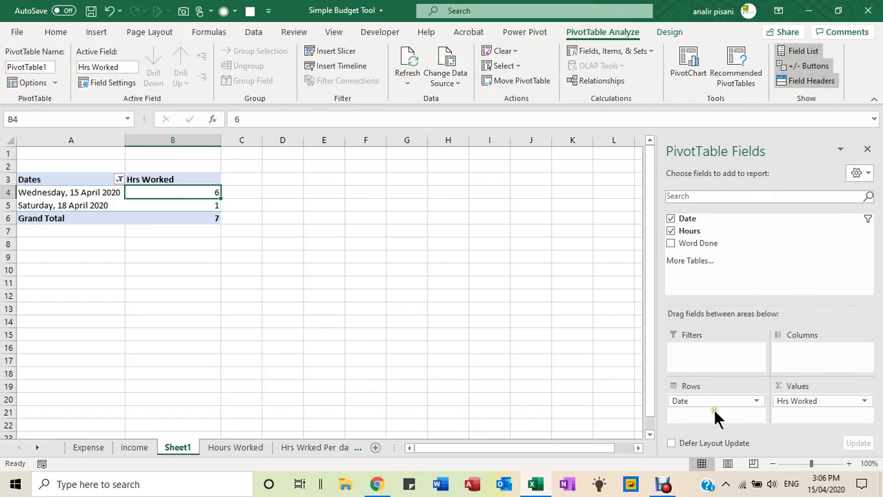
left_click(867, 150)
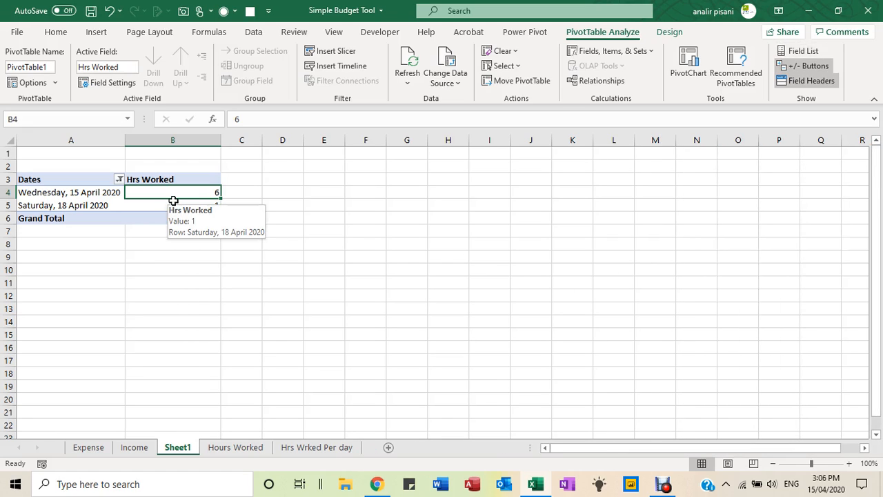
- Delete the Sheet1 worksheet containing the newly built PivotTable
right_click(180, 446)
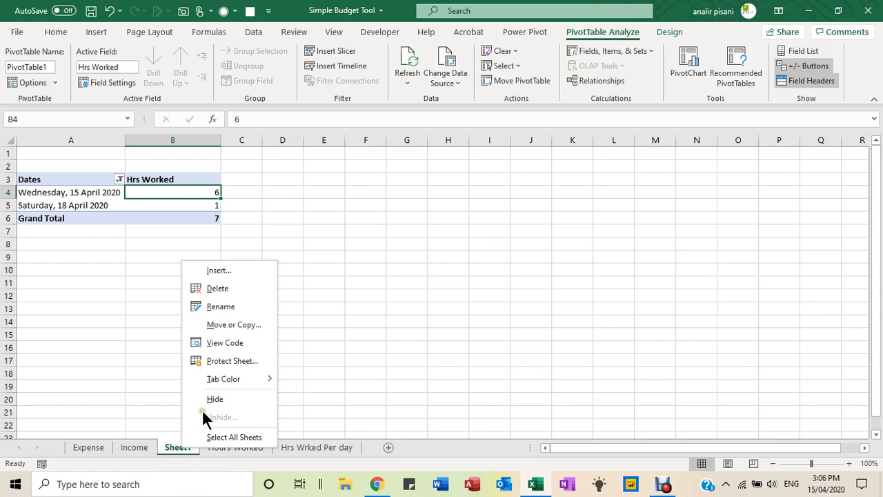
left_click(228, 286)
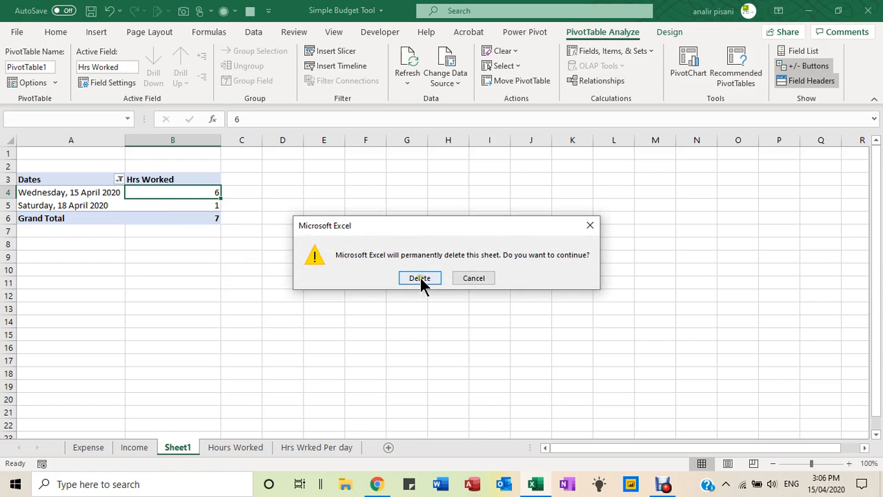
left_click(420, 279)
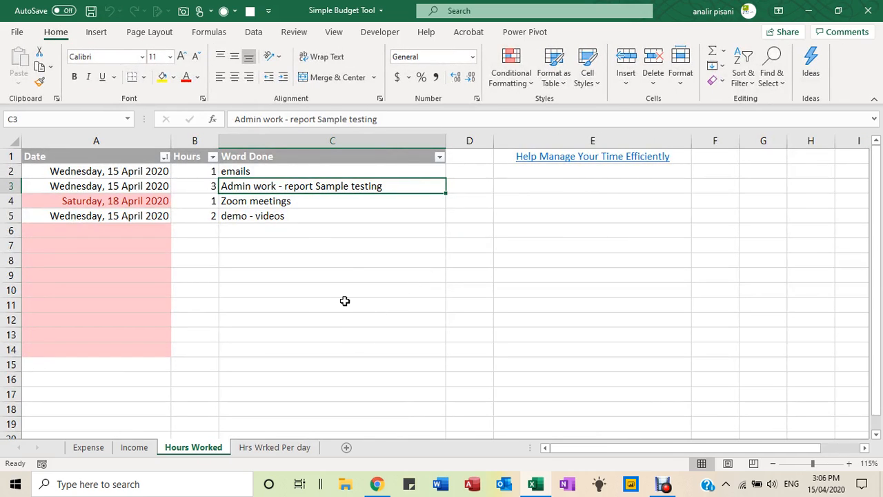
- Review the Hours Worked and Hrs Wrked Per day sheets and return to the Expense sheet
left_click(383, 200)
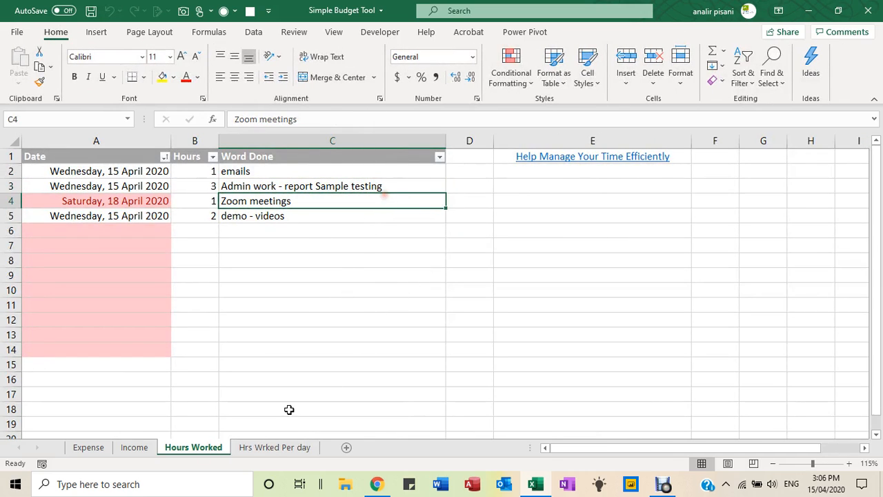
left_click(269, 447)
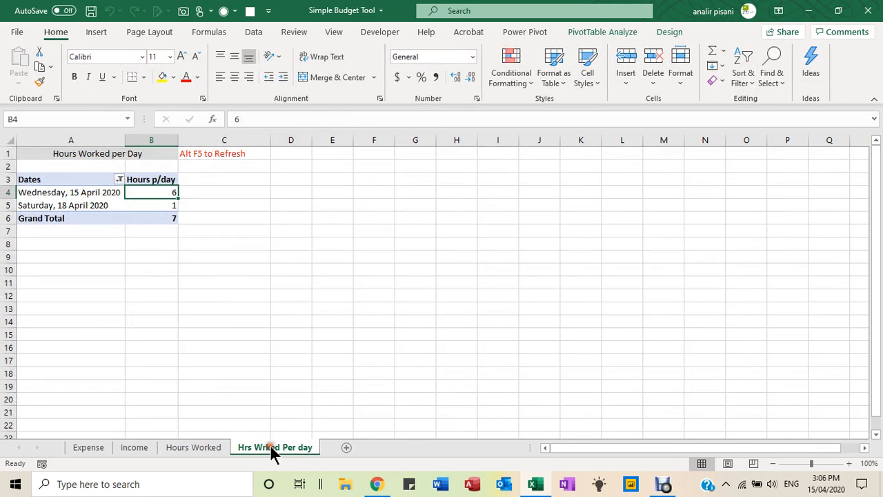
left_click(80, 450)
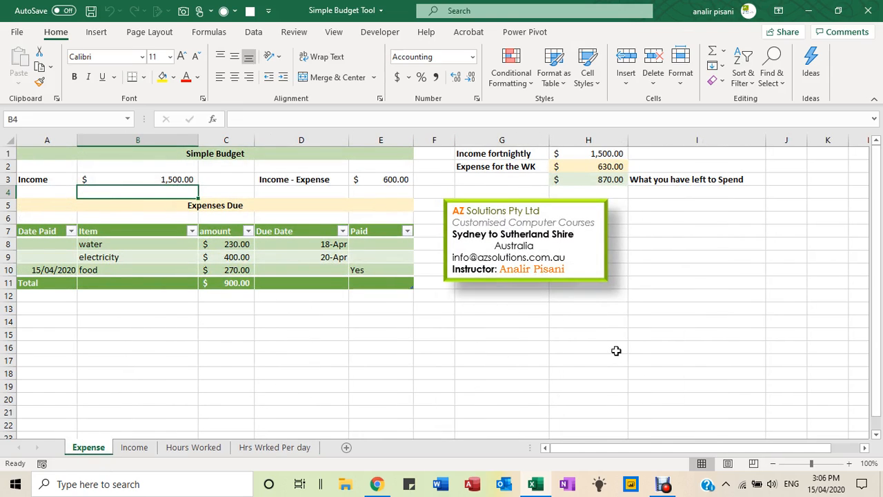